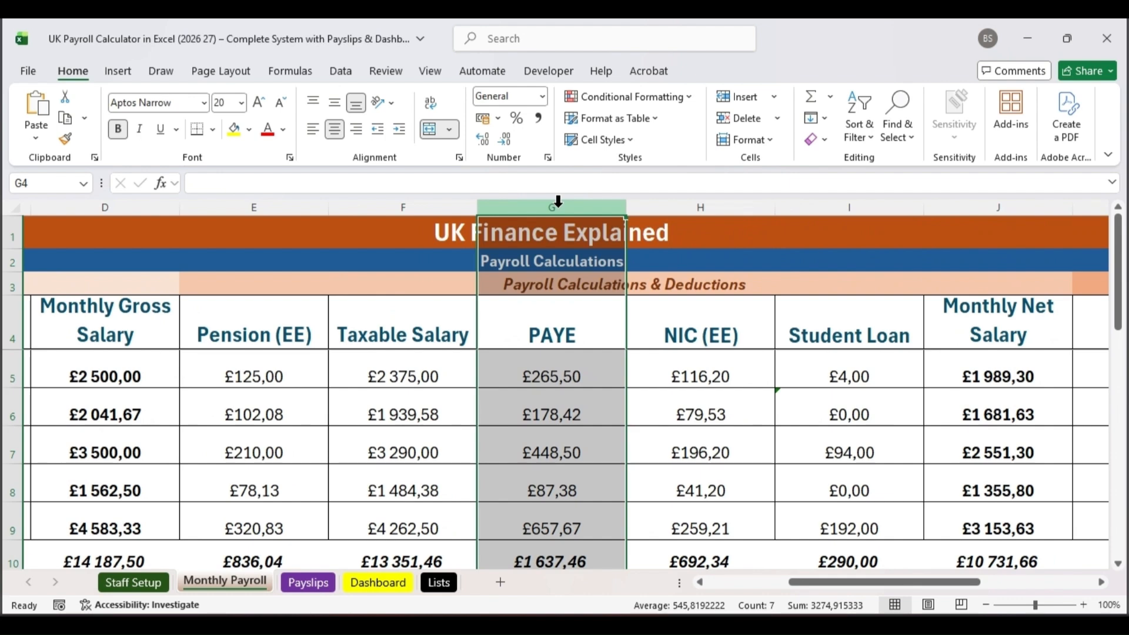
Step: Review the NIC (EE) and Student Loan columns of the Monthly Payroll sheet
left_click(679, 200)
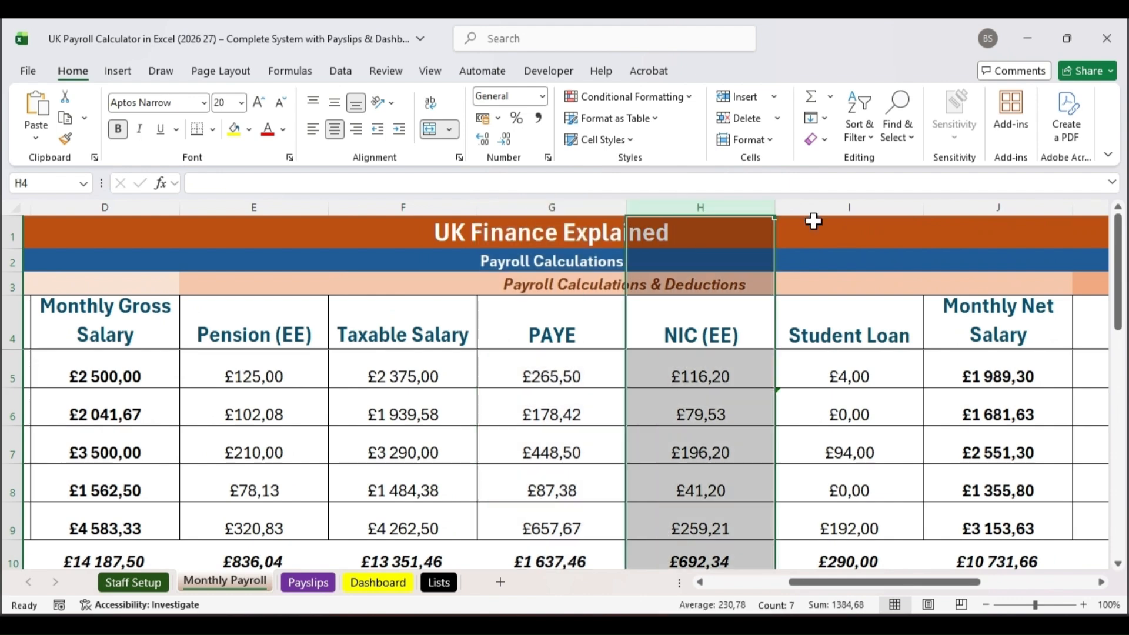
left_click(814, 207)
left_click_drag(921, 582, 800, 584)
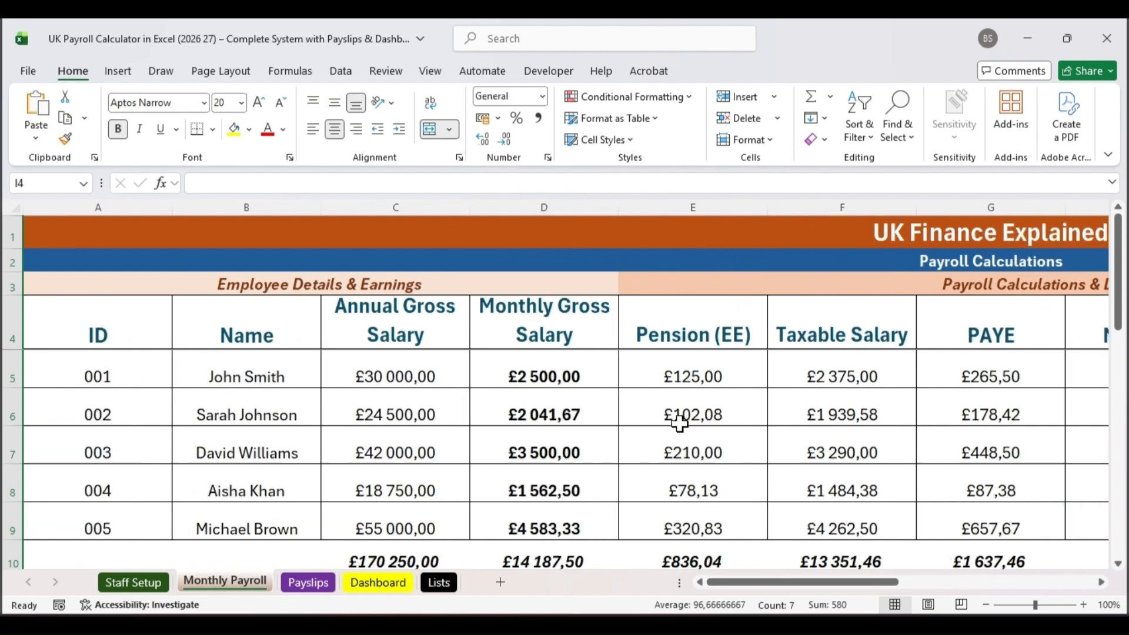
Step: Examine the Employee Details & Earnings section and its ID, Name, Annual Gross Salary and Monthly Gross Salary columns
left_click(297, 282)
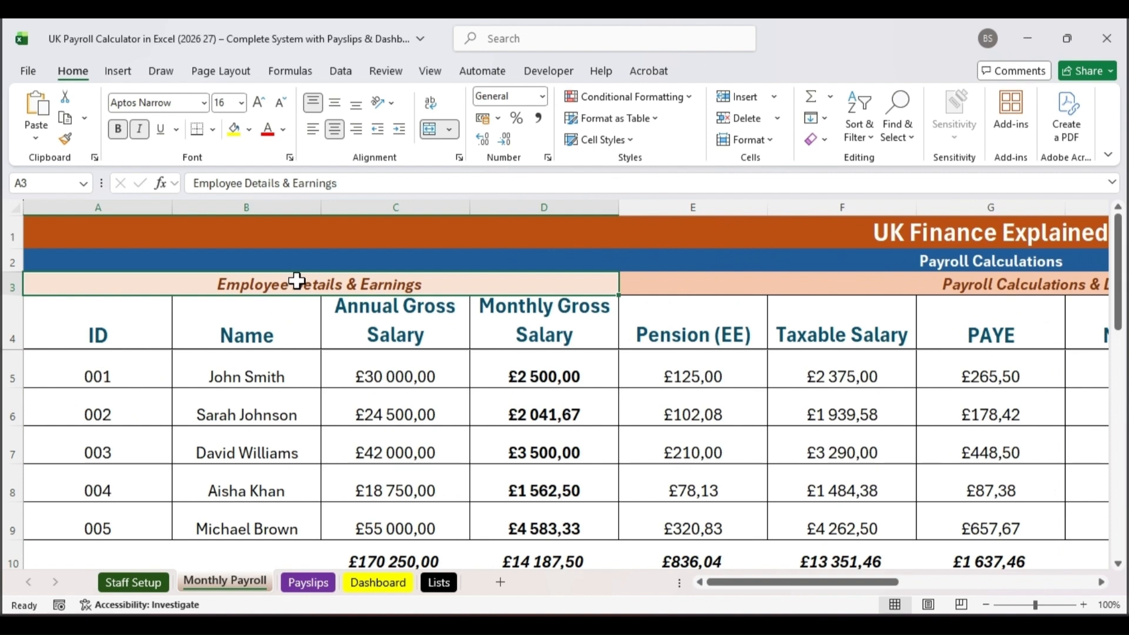
triple_click(348, 180)
left_click(396, 184)
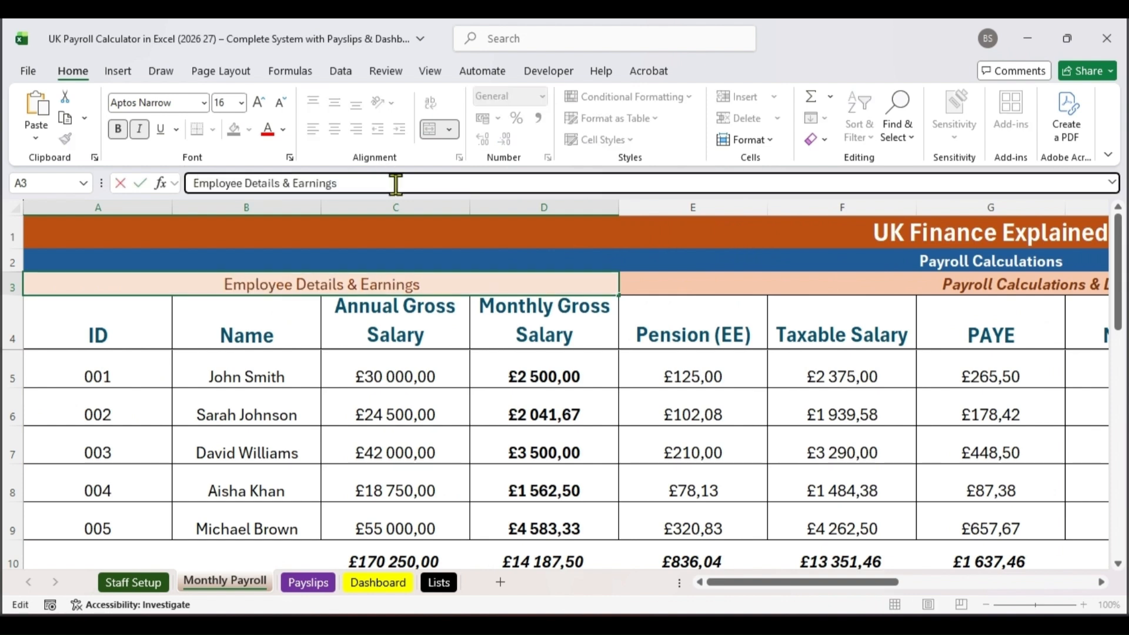
key("Escape")
key("Down")
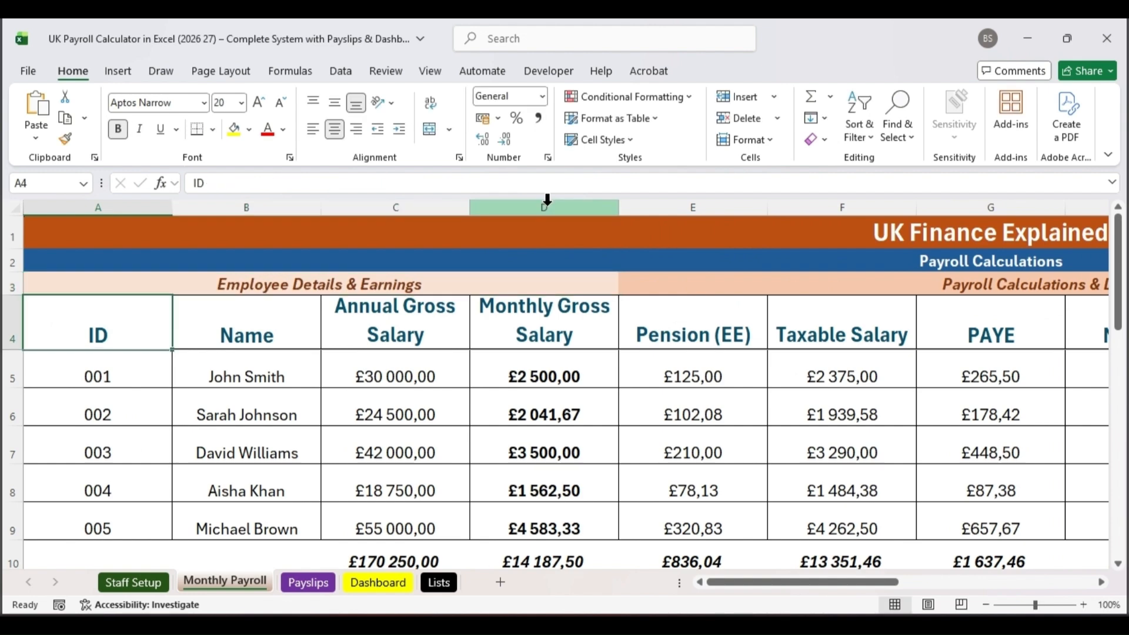
left_click_drag(547, 203, 126, 203)
left_click(127, 203)
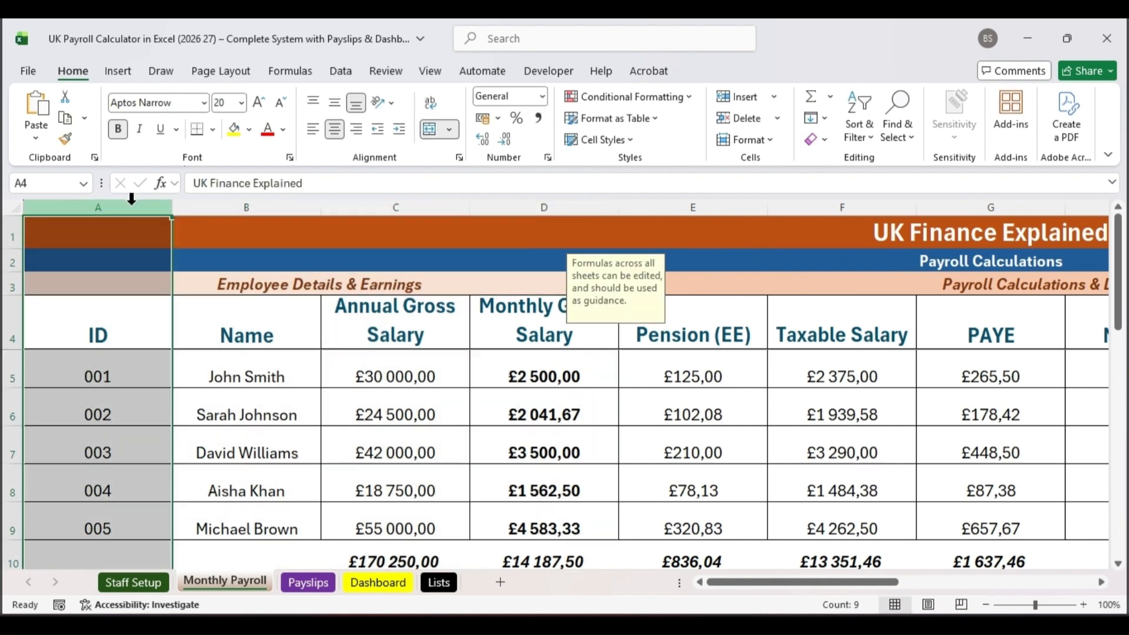
left_click(247, 206)
left_click(406, 206)
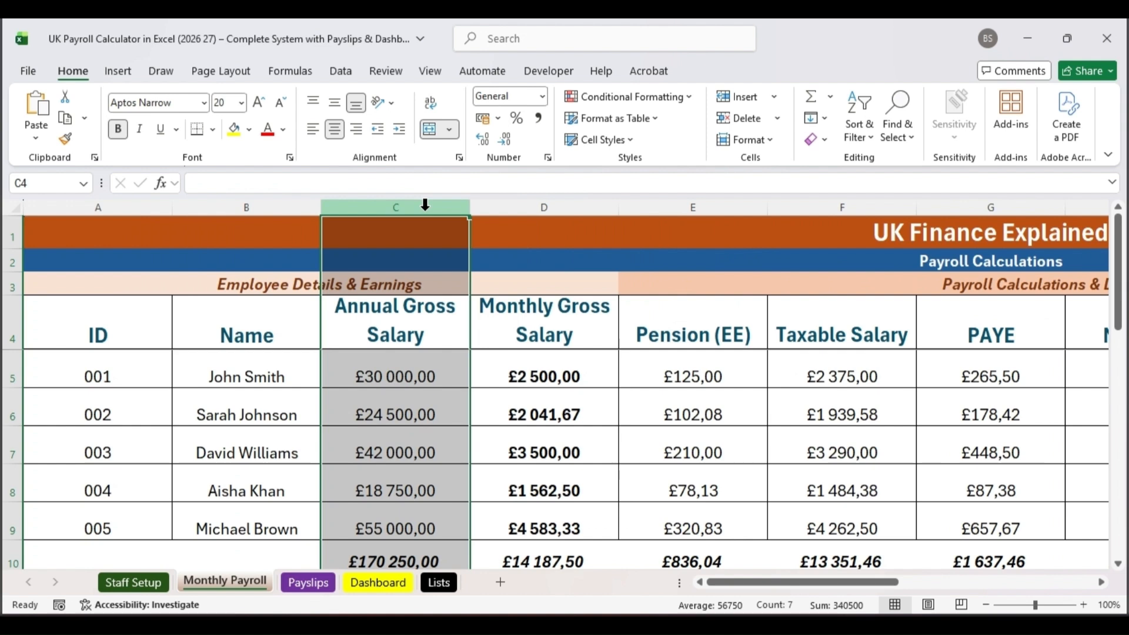
left_click(548, 205)
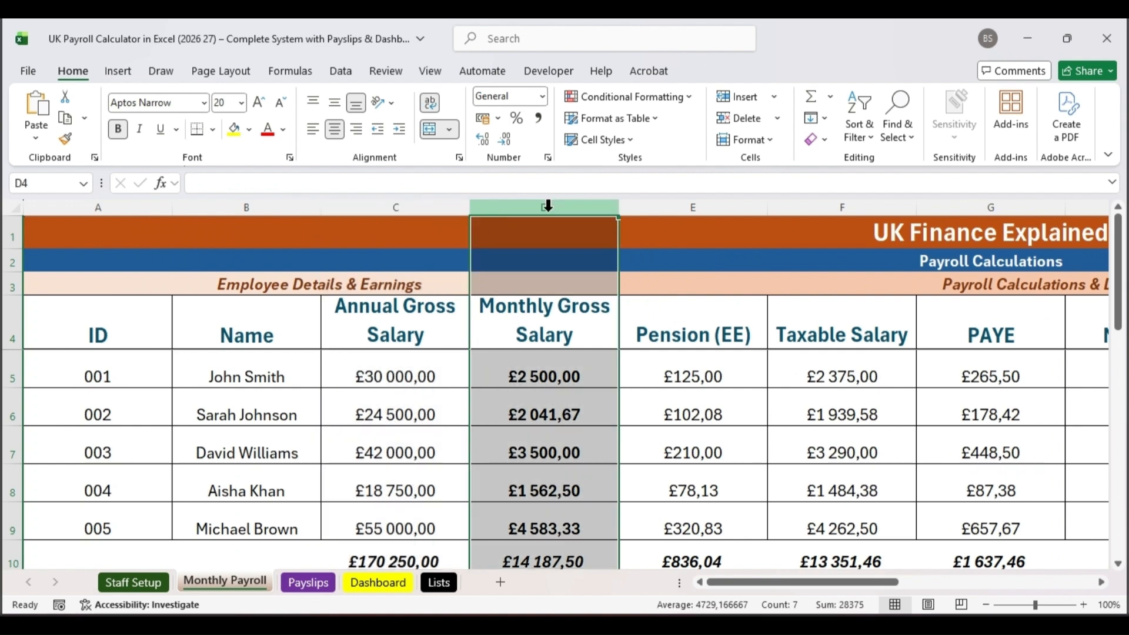
left_click_drag(412, 207, 133, 204)
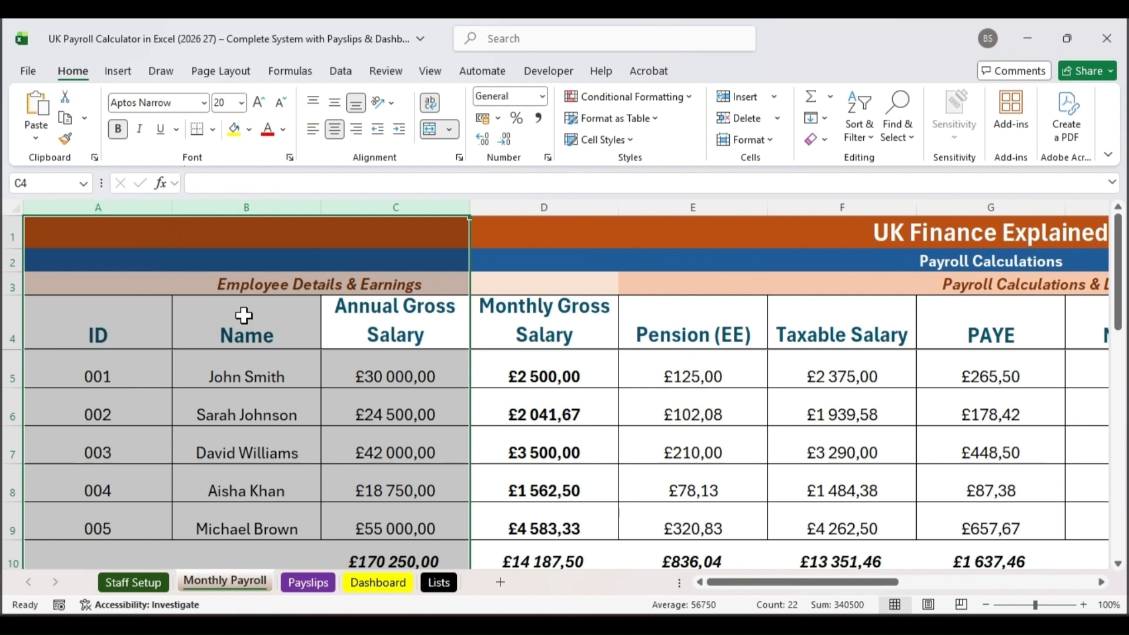
Step: Inspect the formula in A5 that supplies the first employee's ID
left_click(147, 370)
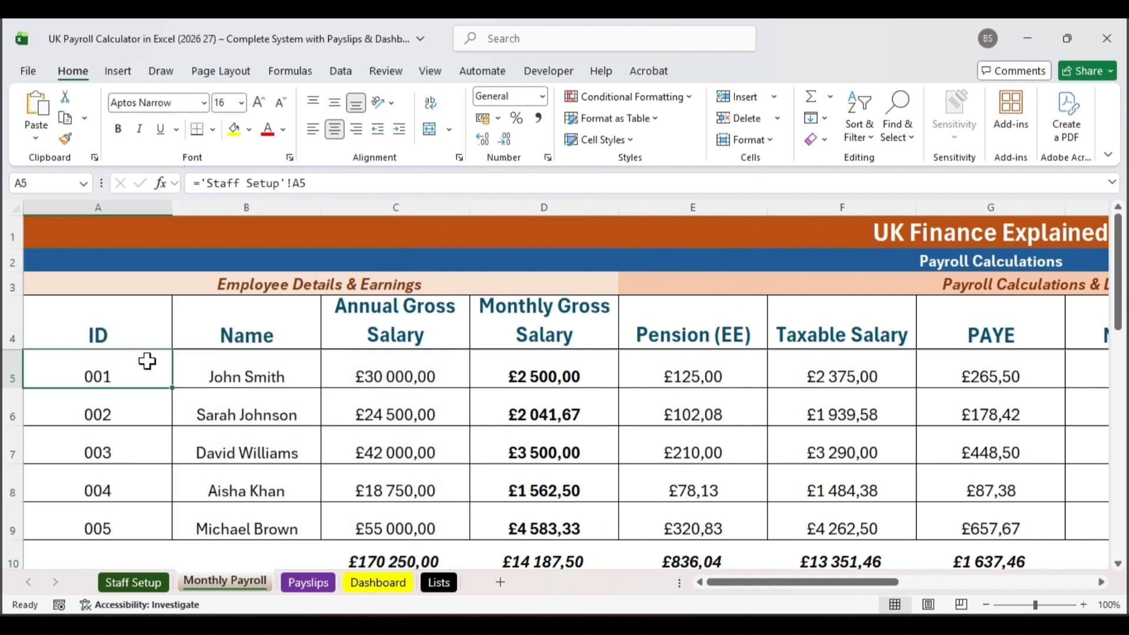
triple_click(310, 181)
left_click(335, 182)
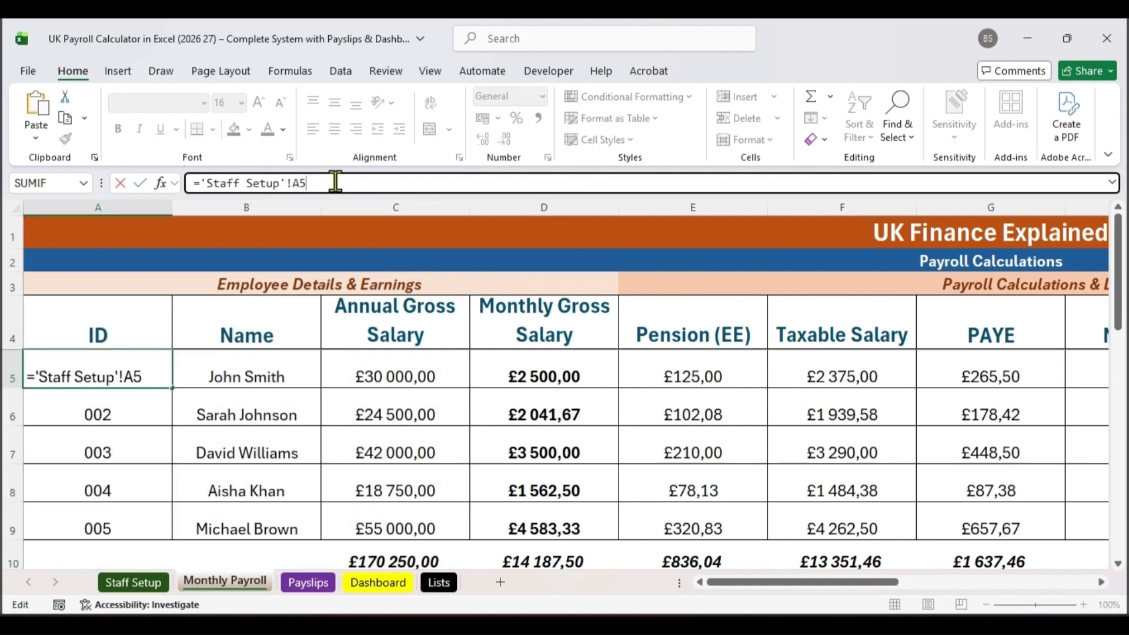
key("Return")
key("Up")
Step: Inspect the lookup formulas for the first employee's name in B5 and annual gross salary in C5
key("Right")
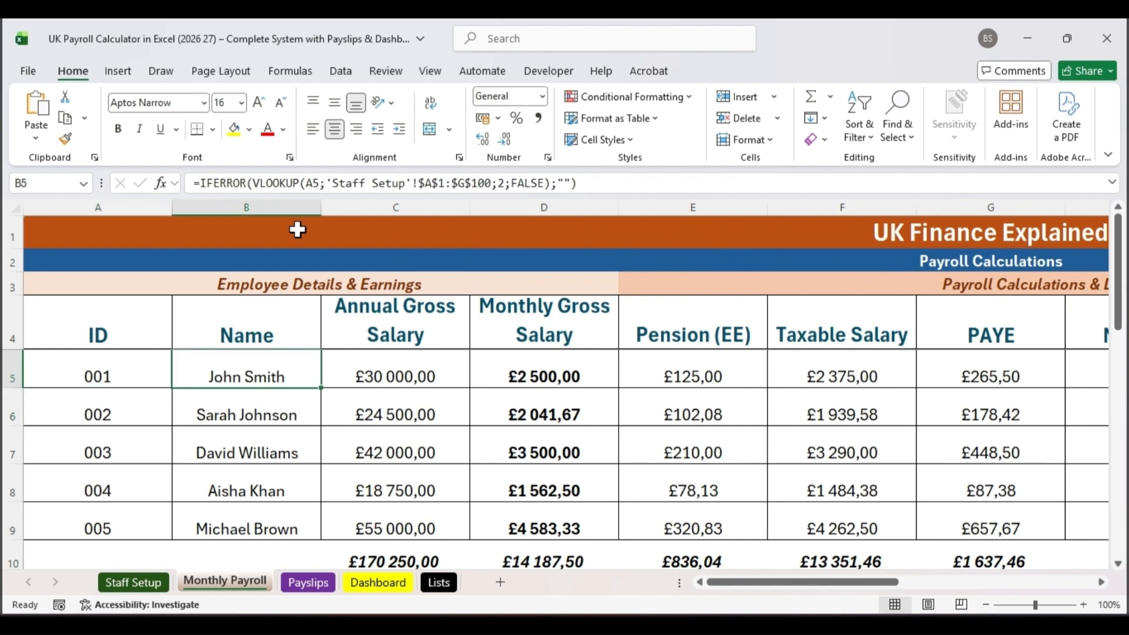
left_click_drag(596, 176, 187, 177)
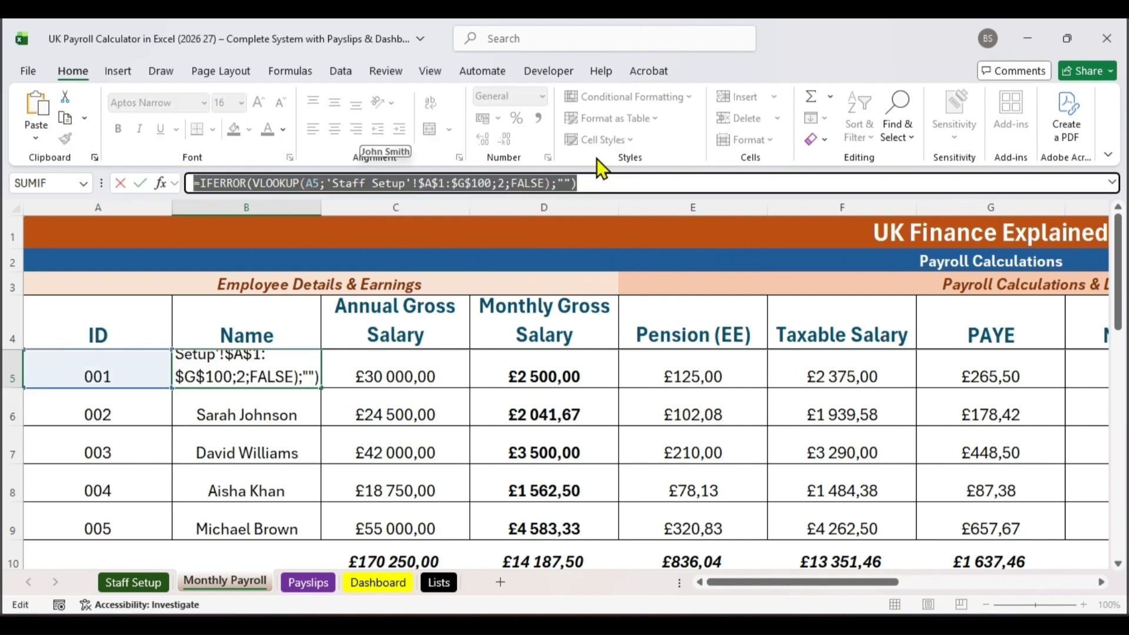
left_click(610, 182)
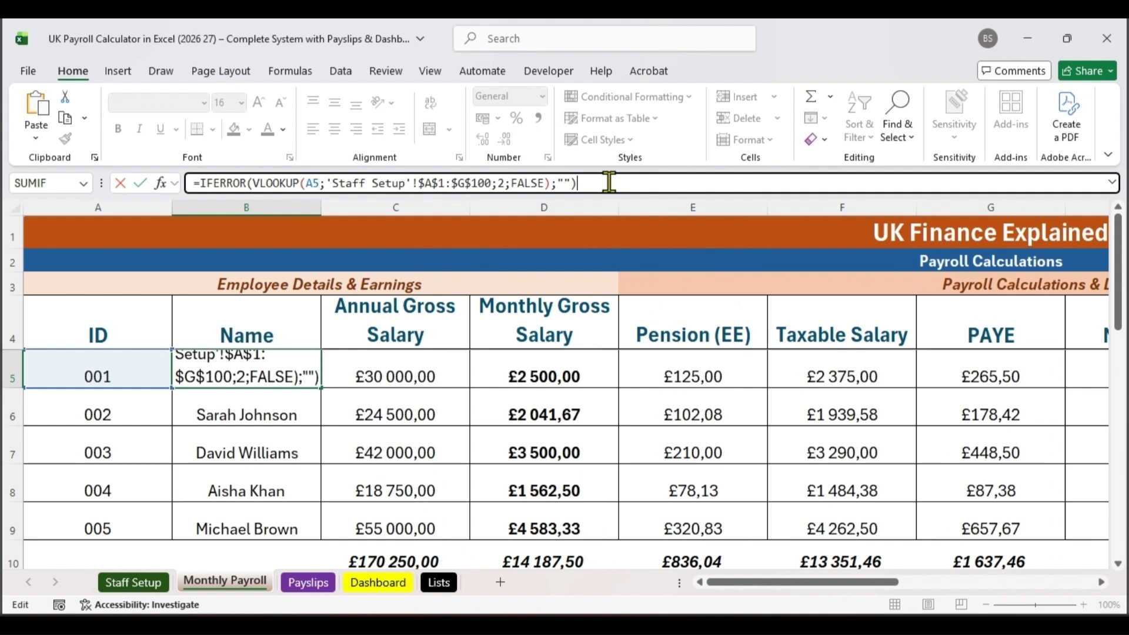
key("Return")
left_click(391, 378)
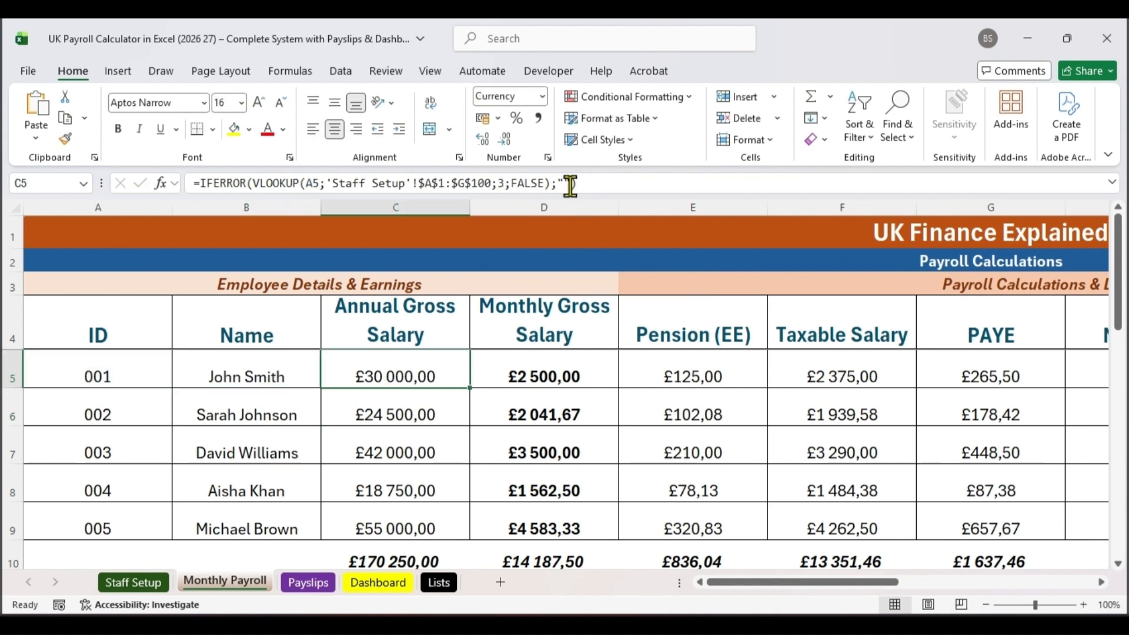
left_click_drag(571, 185, 164, 197)
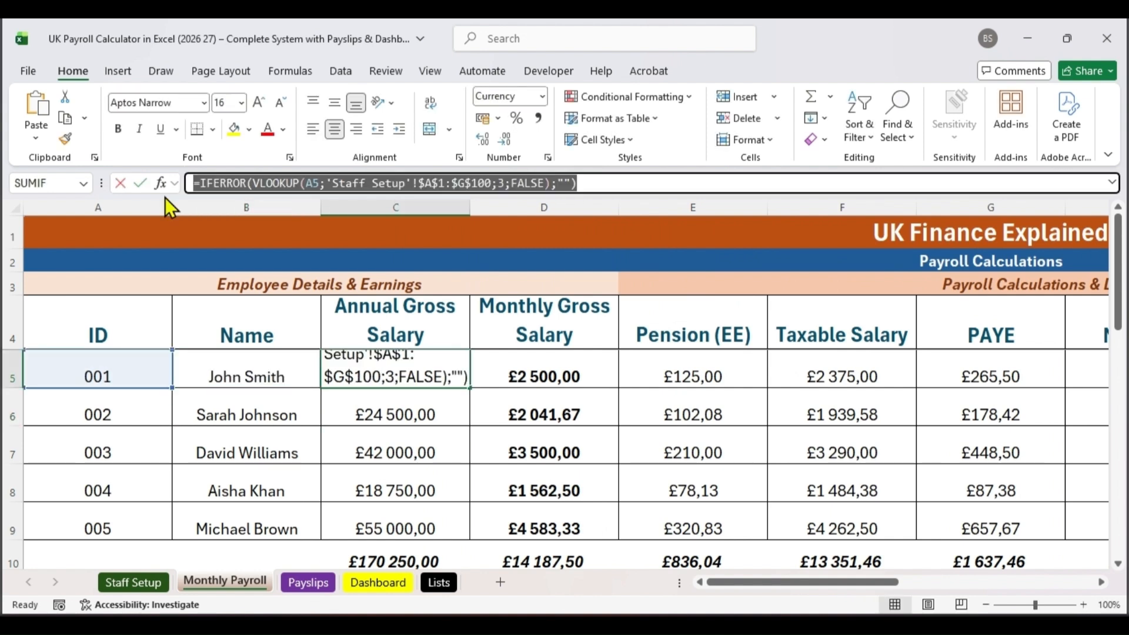
left_click(647, 185)
key("Return")
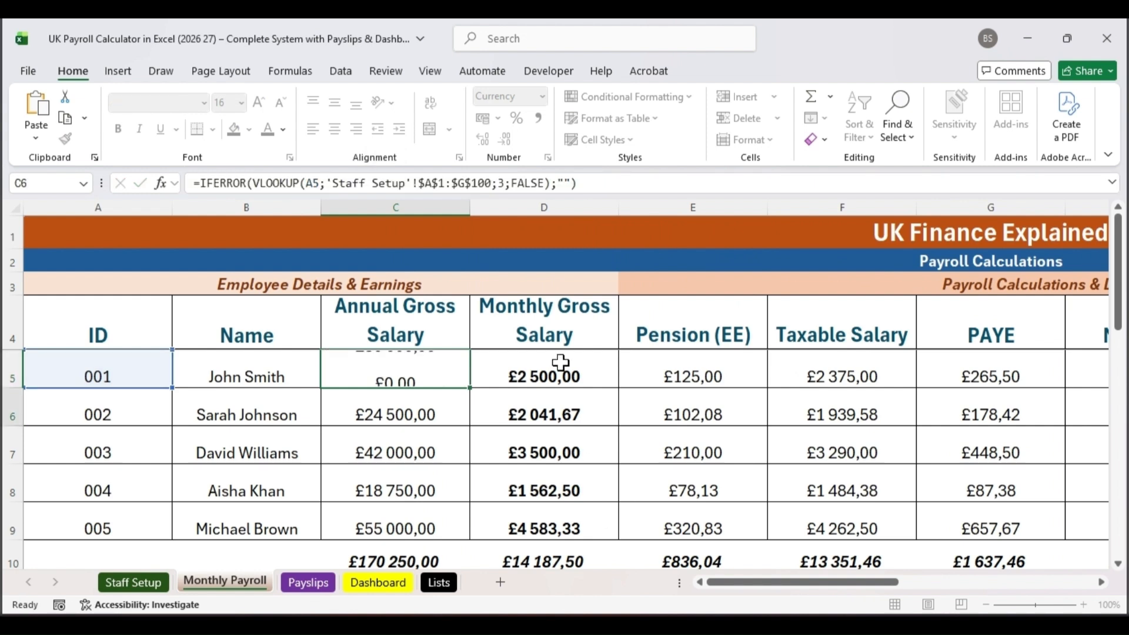
Step: Clear the Monthly Gross Salary cells D5:D9 for all five employees
left_click(553, 370)
left_click_drag(553, 370, 547, 518)
right_click(547, 518)
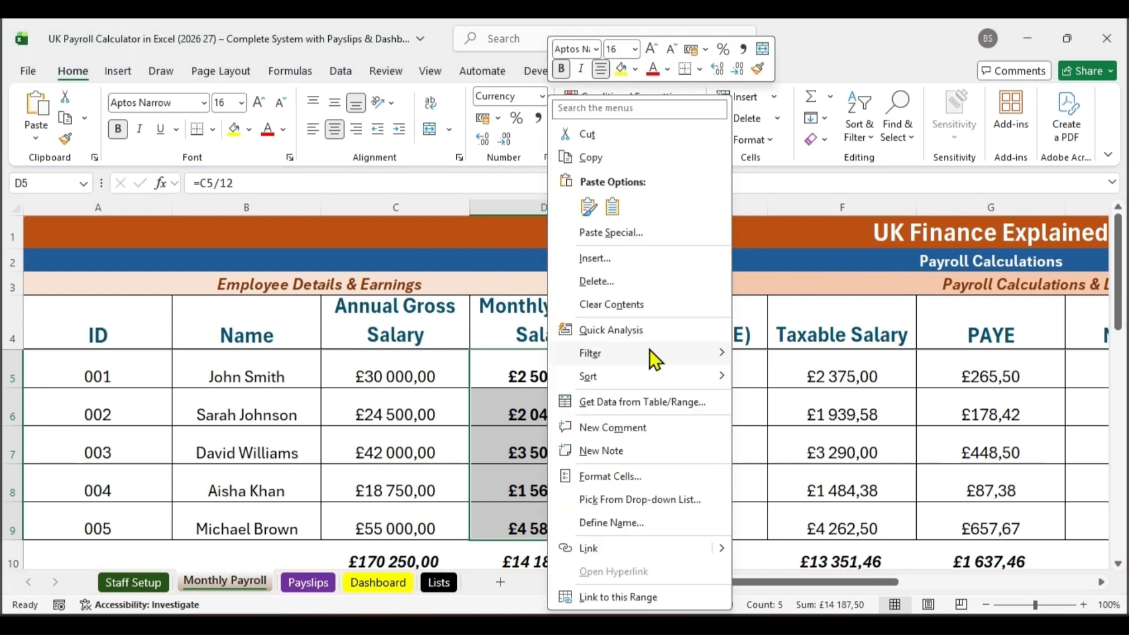
left_click(637, 304)
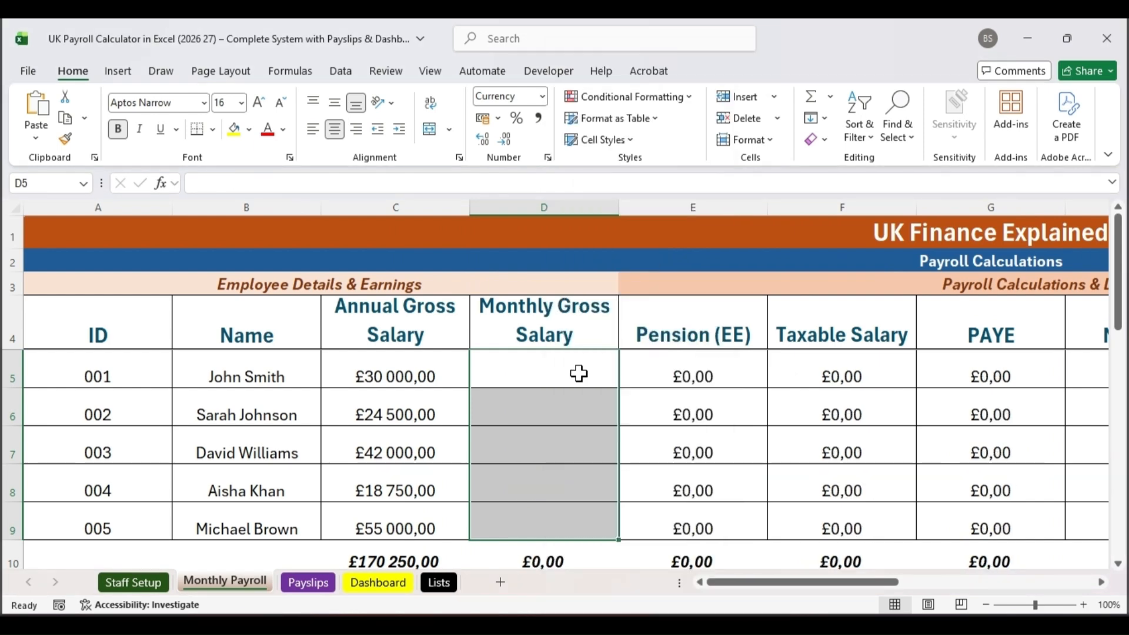
Step: Calculate the monthly gross salary with =C5/12 in D5 and fill the formula down to D9
left_click(564, 371)
type("=")
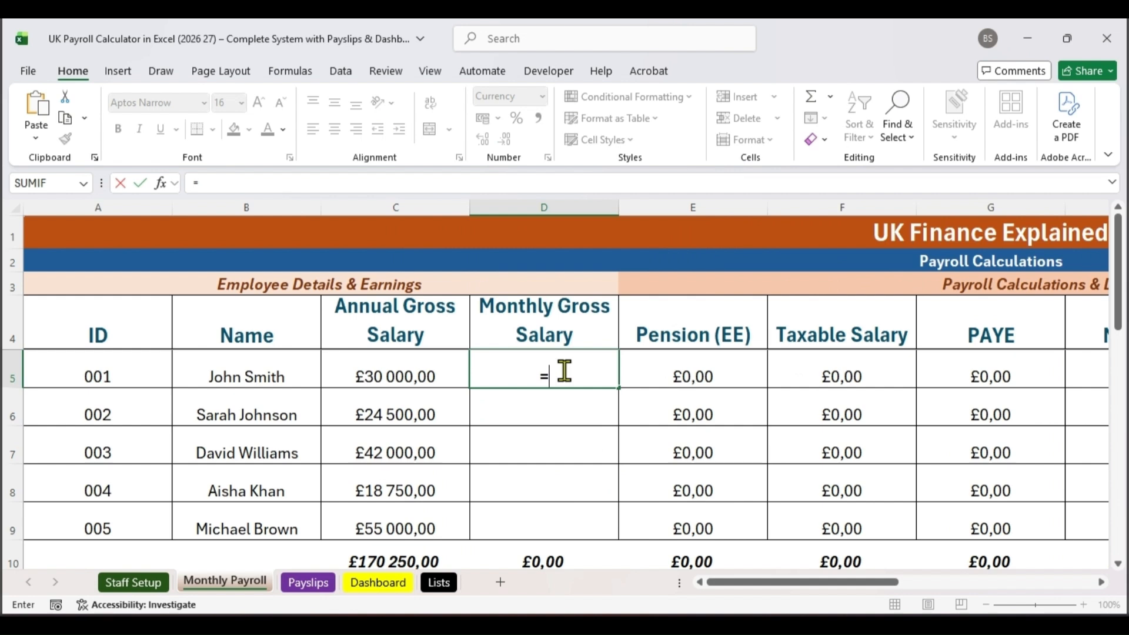
left_click(381, 376)
type("/12")
key("Return")
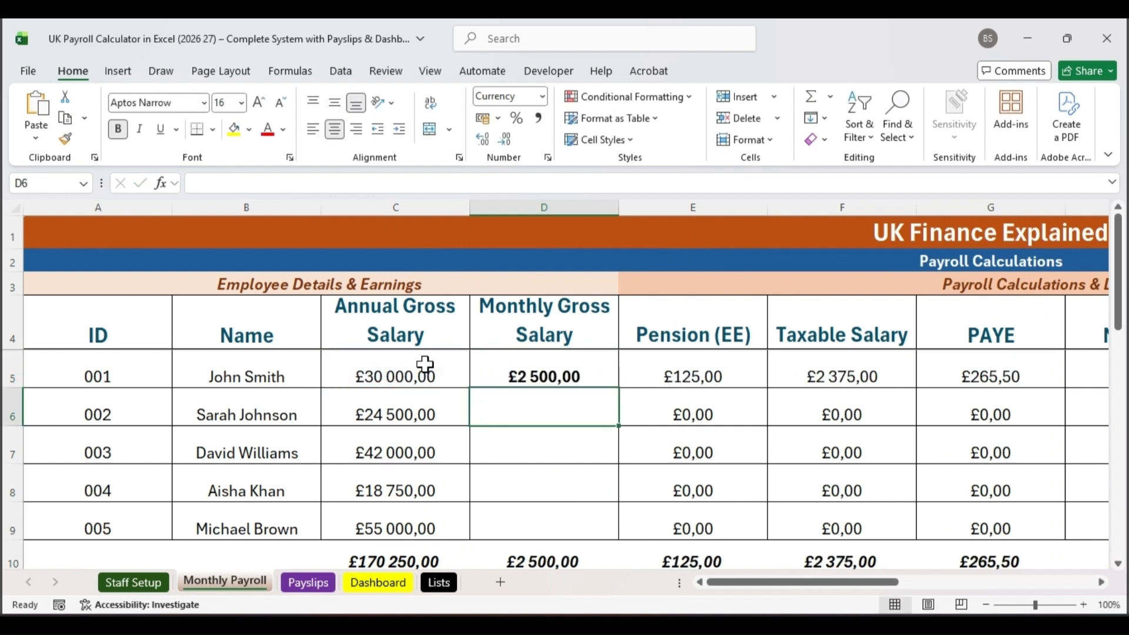
left_click(611, 377)
left_click_drag(620, 387, 618, 531)
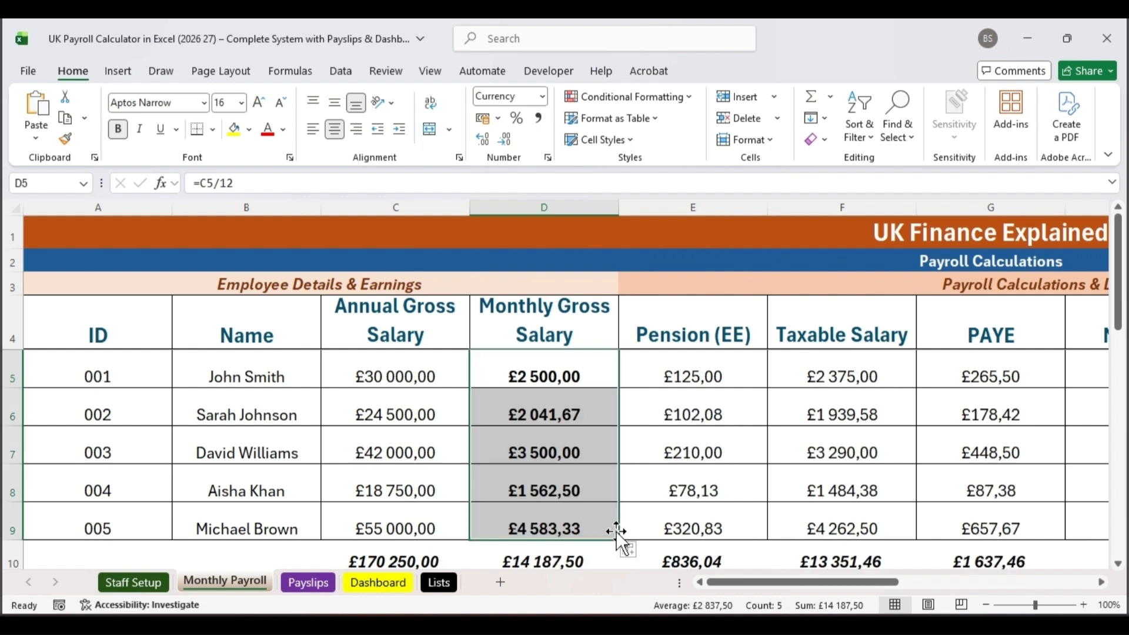
left_click(428, 523)
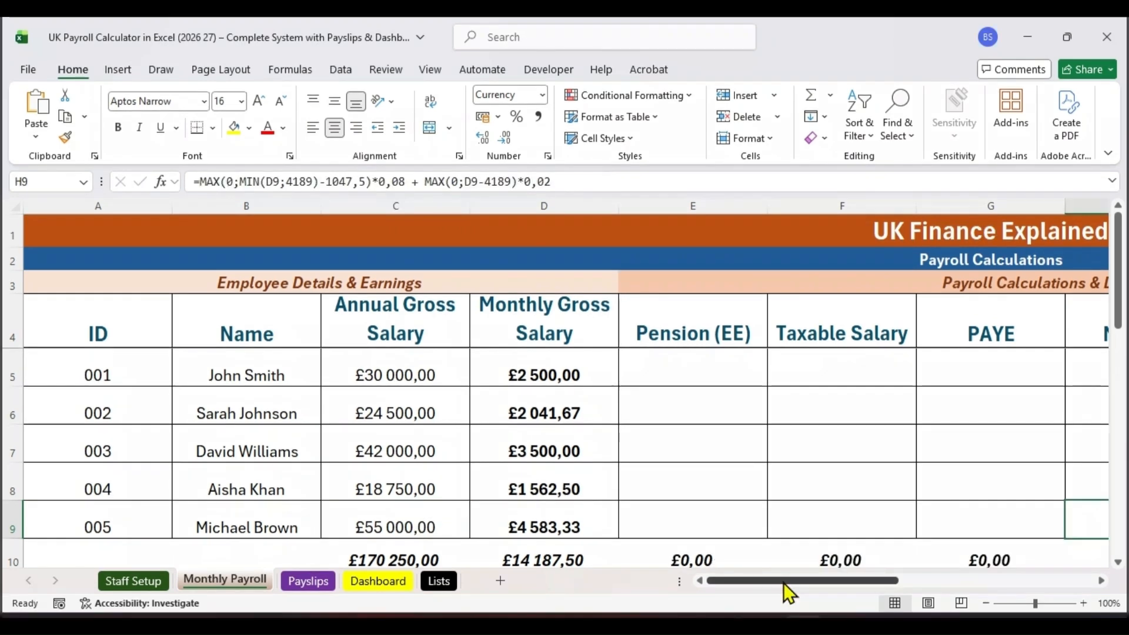
Step: Review the Payroll Calculations & Deductions columns E to J and the Pension % column on the Staff Setup sheet
left_click_drag(783, 583, 881, 585)
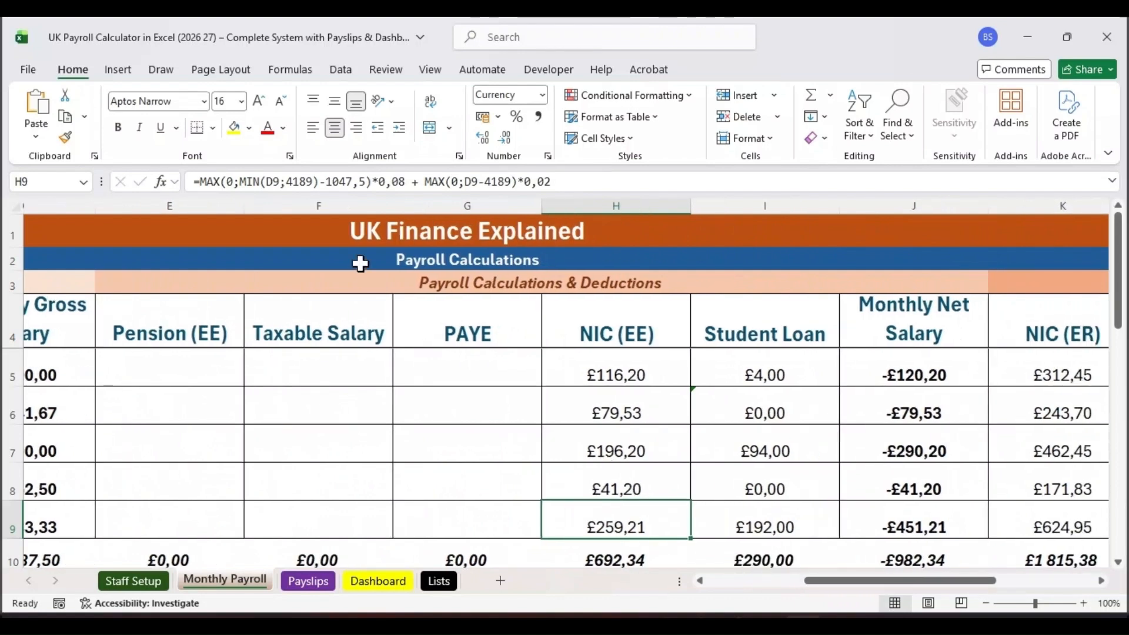
left_click_drag(184, 206, 860, 218)
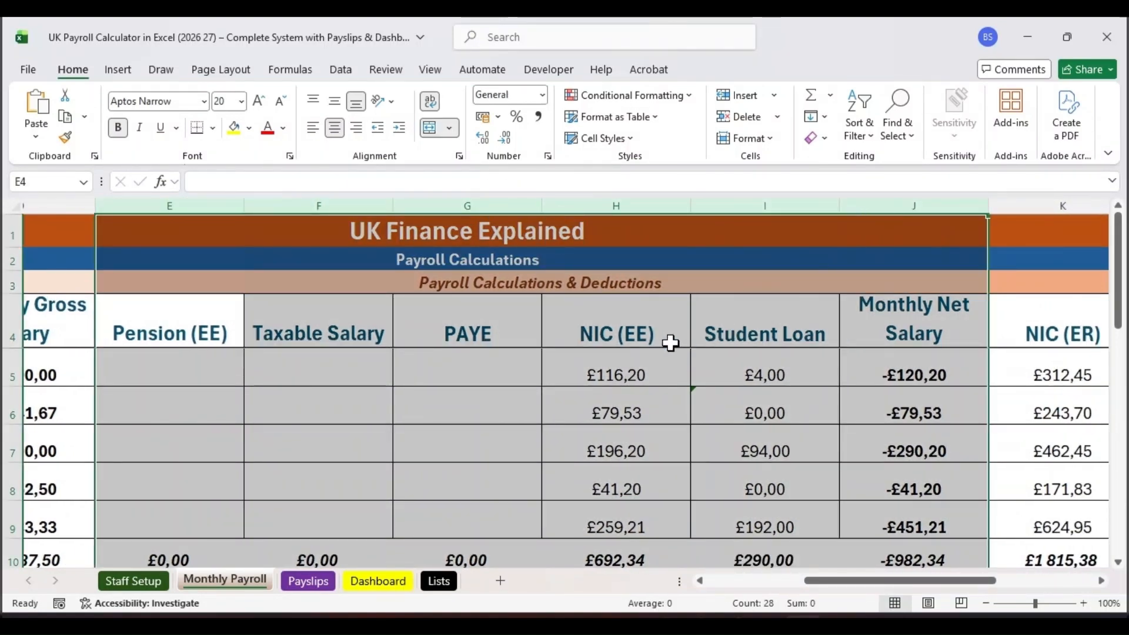
left_click(133, 580)
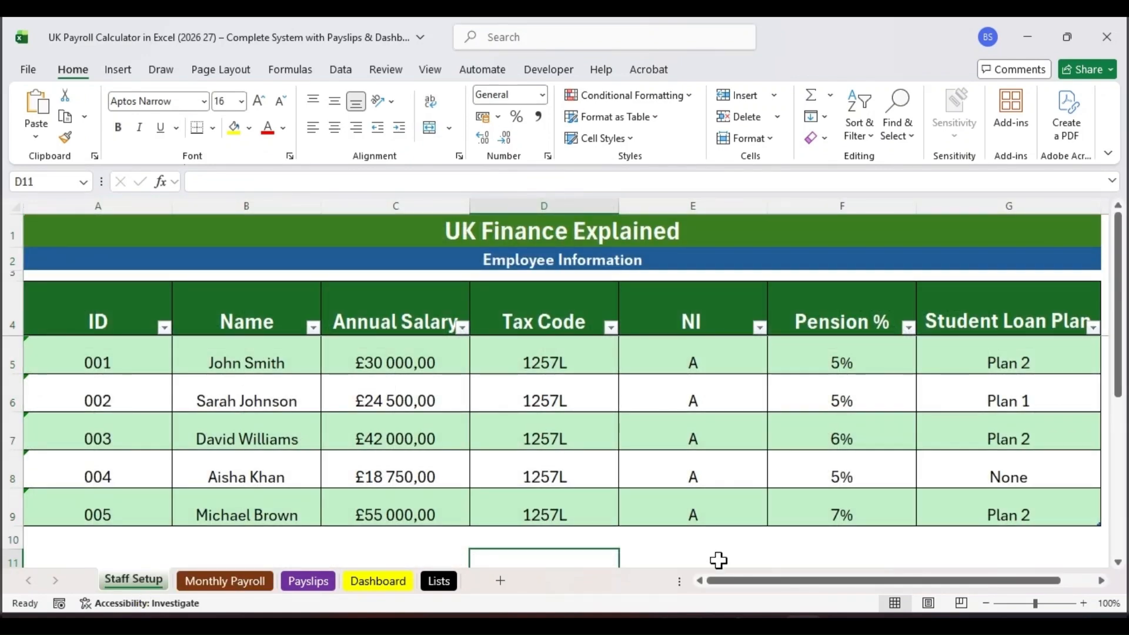
left_click(848, 192)
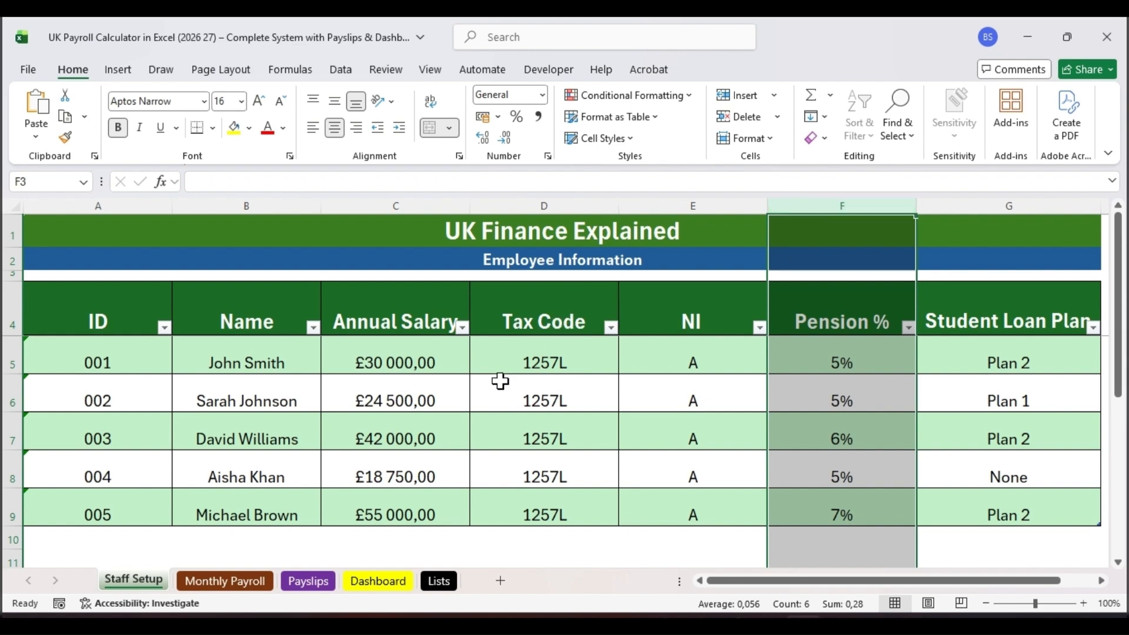
left_click(241, 587)
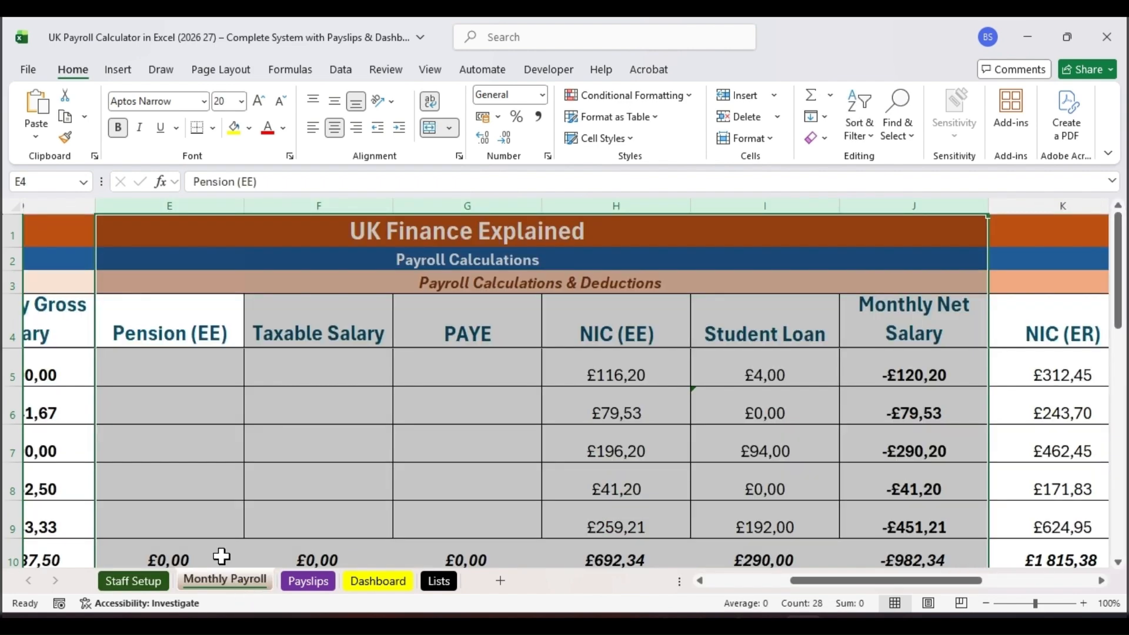
Step: Enter the Pension (EE) formula =D5*XLOOKUP(A5;'Staff Setup'!$A:$A;'Staff Setup'!$F:$F;0) in E5 of Monthly Payroll
left_click_drag(822, 582, 797, 584)
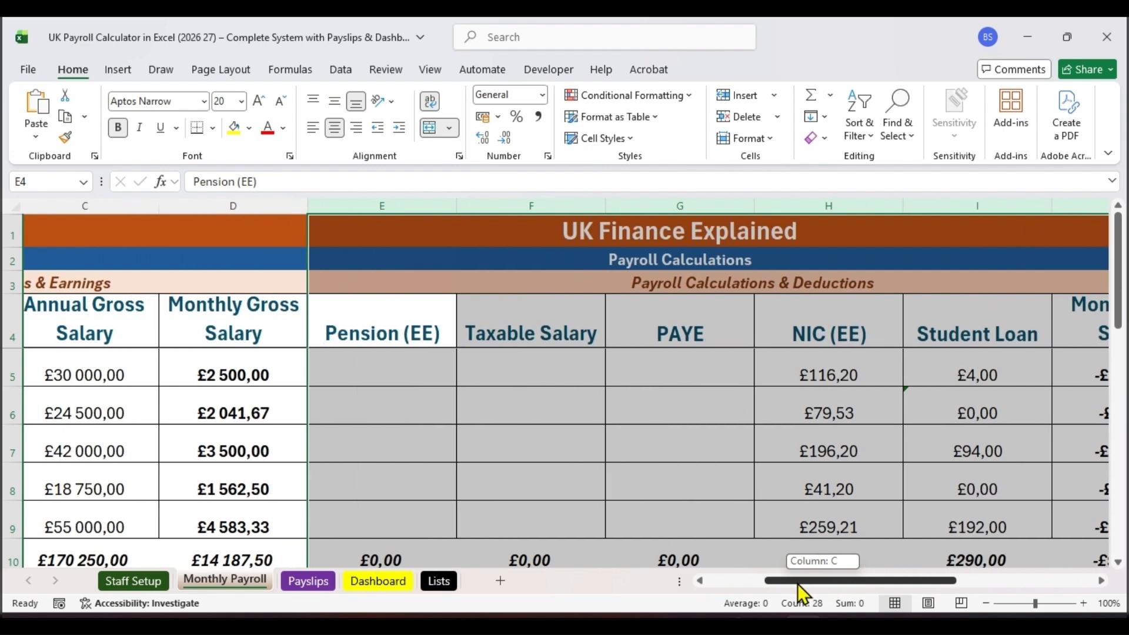
left_click(416, 368)
left_click_drag(957, 583, 963, 583)
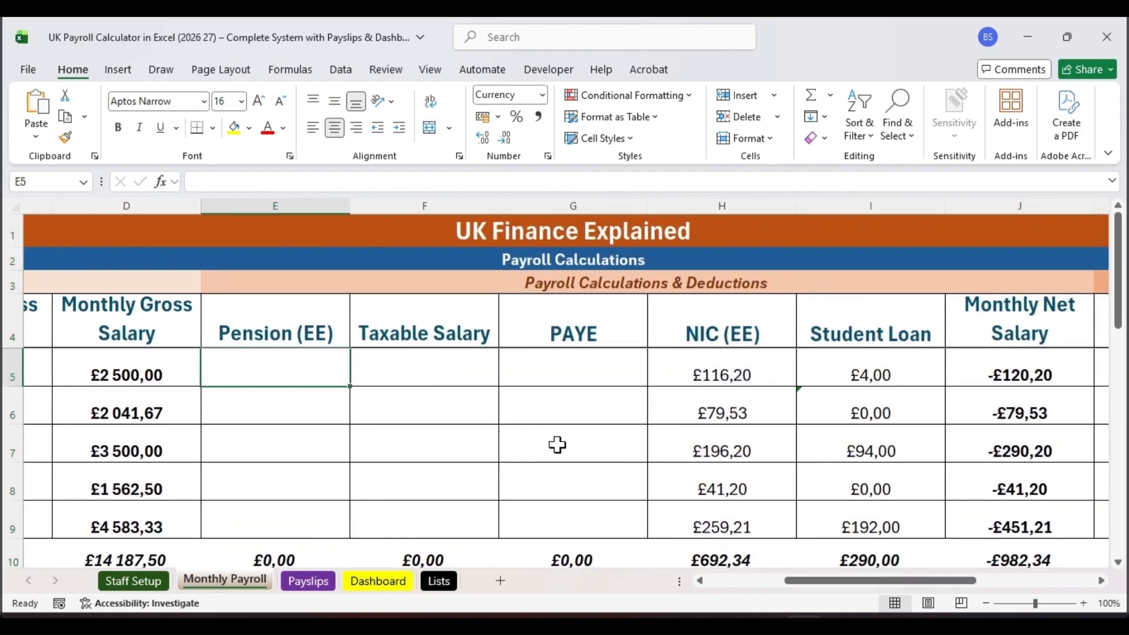
left_click(292, 184)
right_click(293, 184)
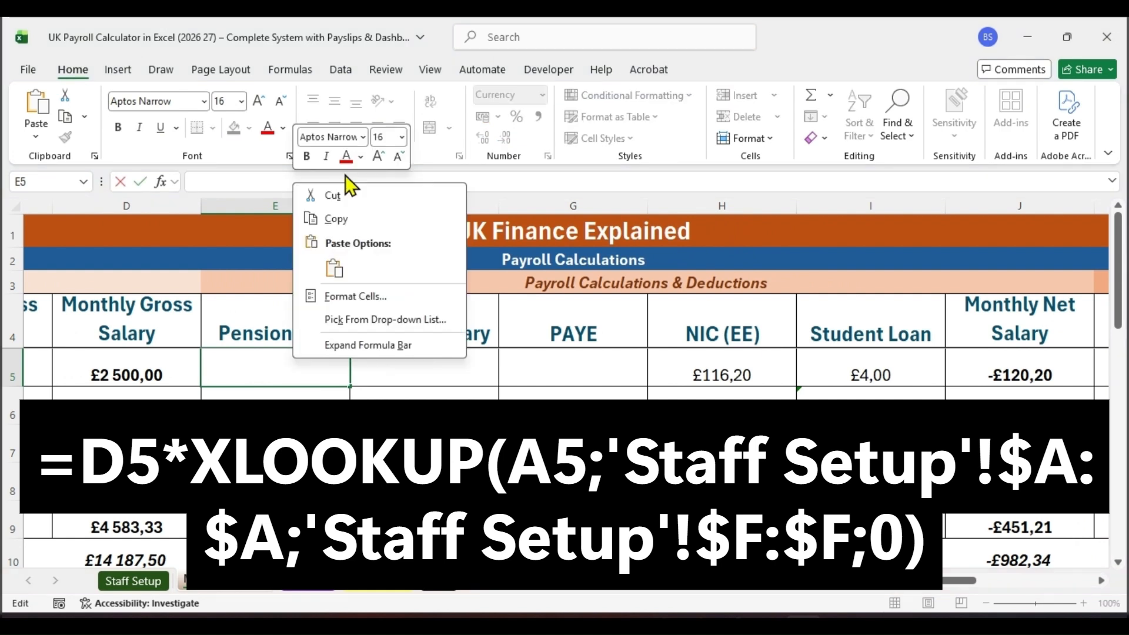
left_click(333, 268)
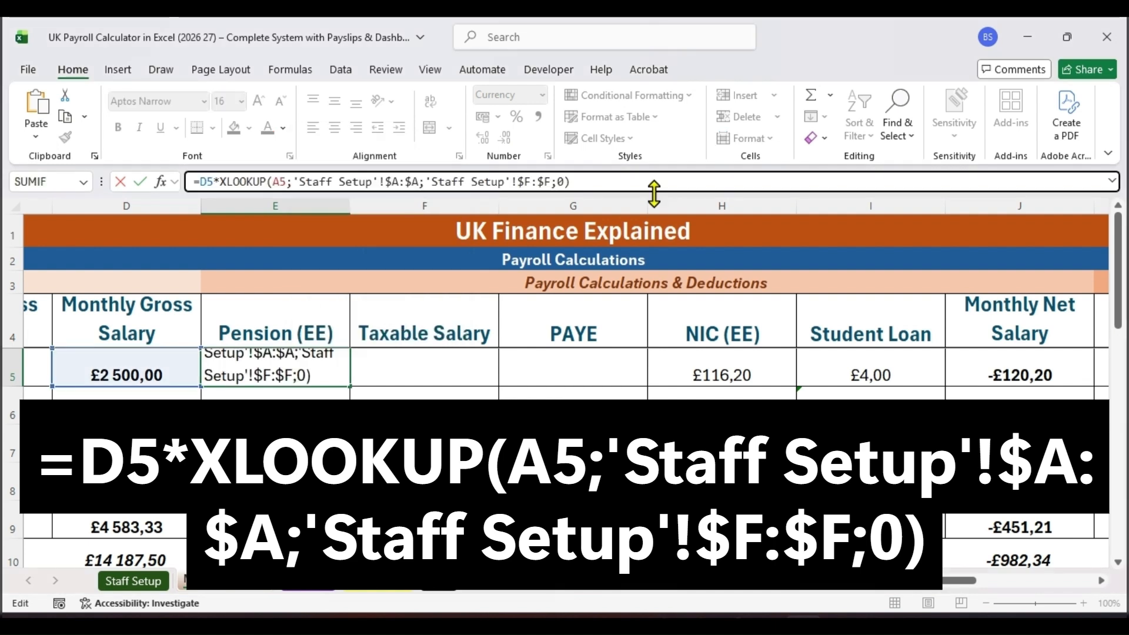
left_click_drag(588, 182, 142, 182)
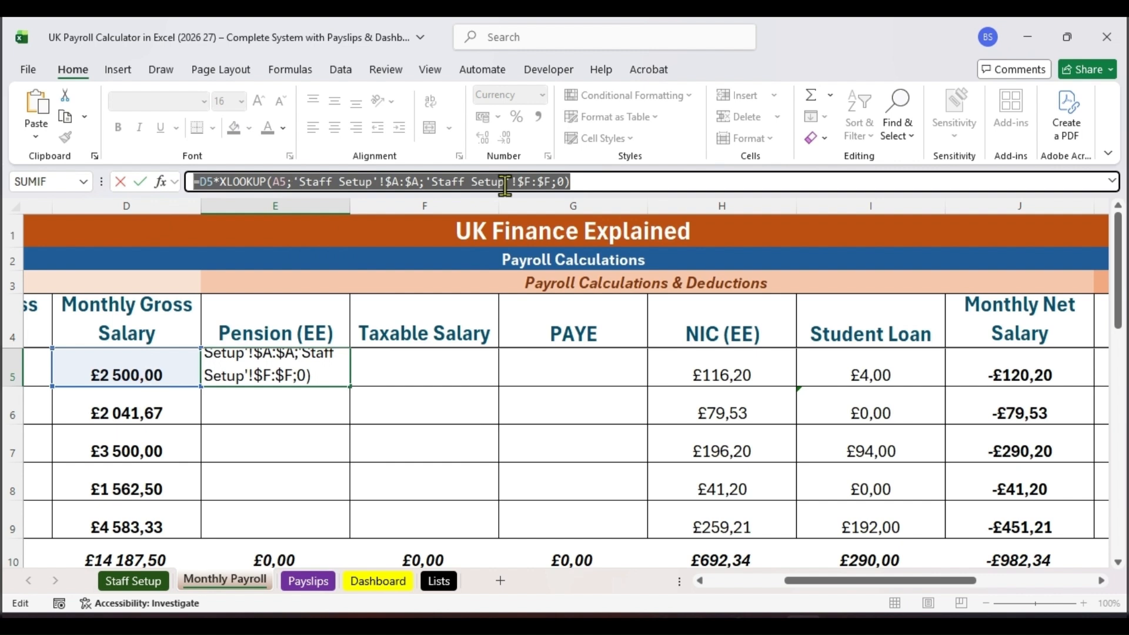
left_click(614, 183)
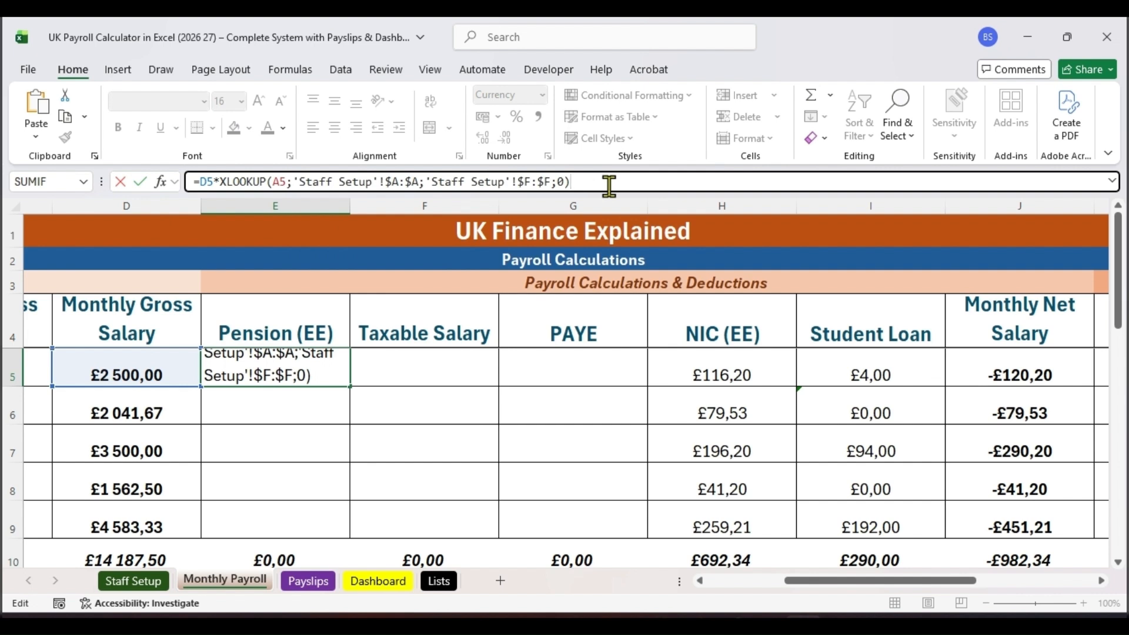
key("Return")
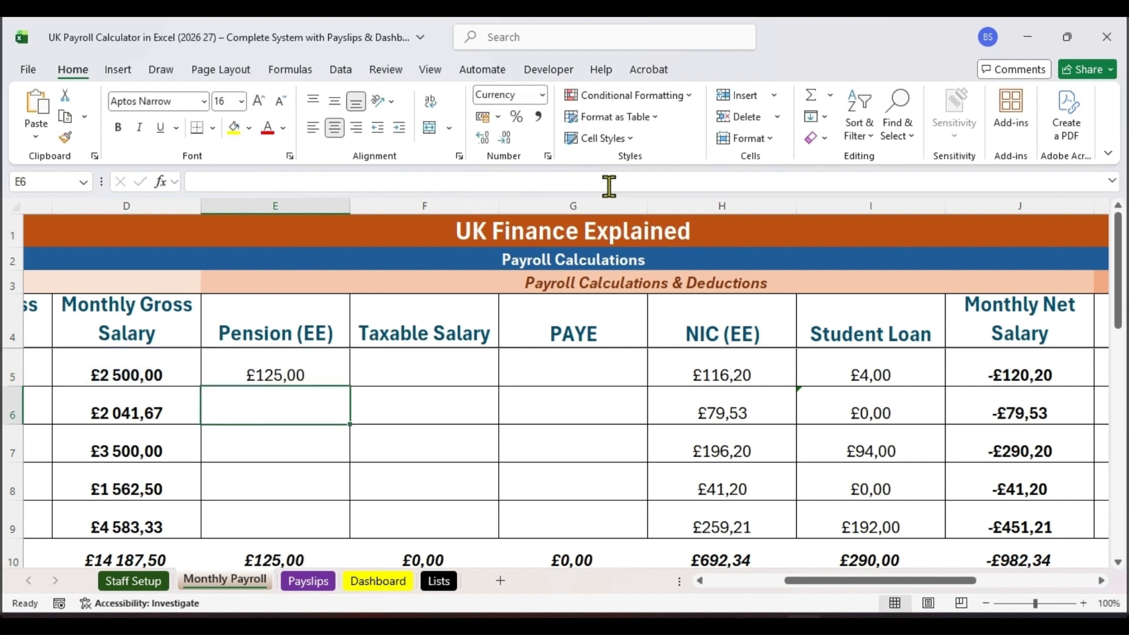
Step: Fill the Pension (EE) formula from E5 down to E9 for all five employees
left_click(299, 376)
left_click_drag(351, 387, 337, 530)
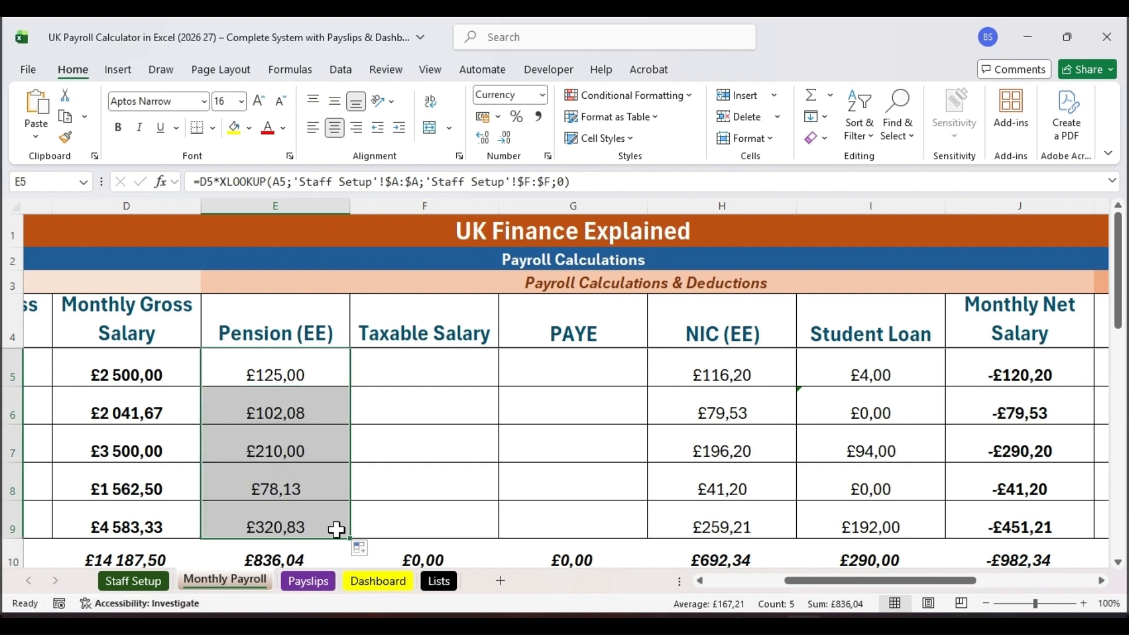
left_click(297, 355)
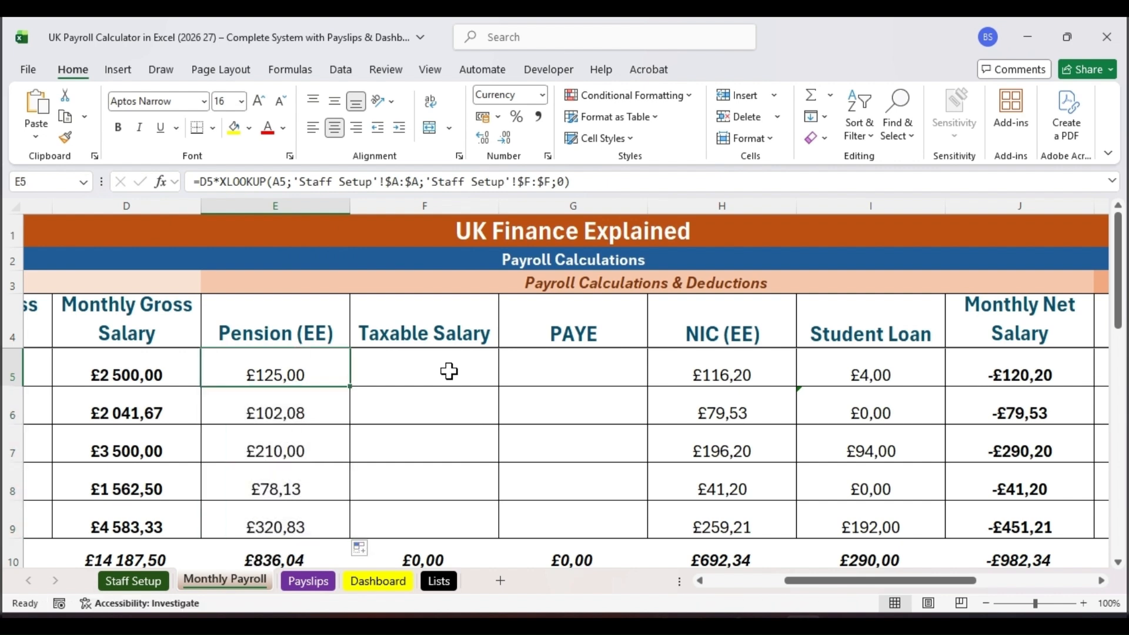
Step: Calculate the Taxable Salary with =D5-E5 in F5 and fill the formula down to F9
left_click(436, 207)
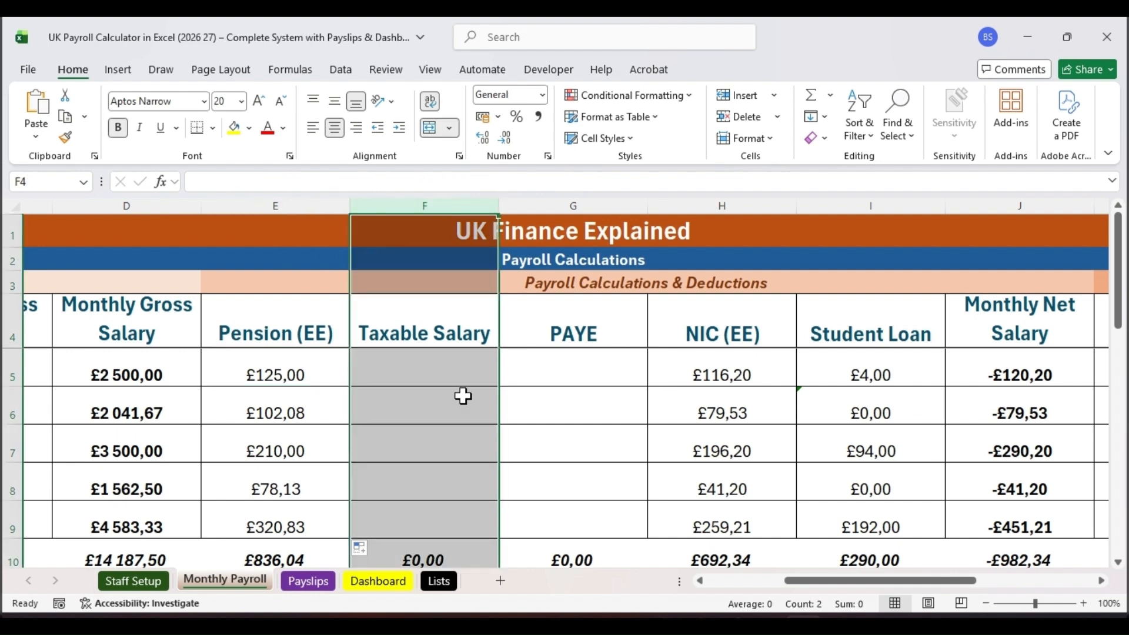
left_click(437, 369)
double_click(437, 368)
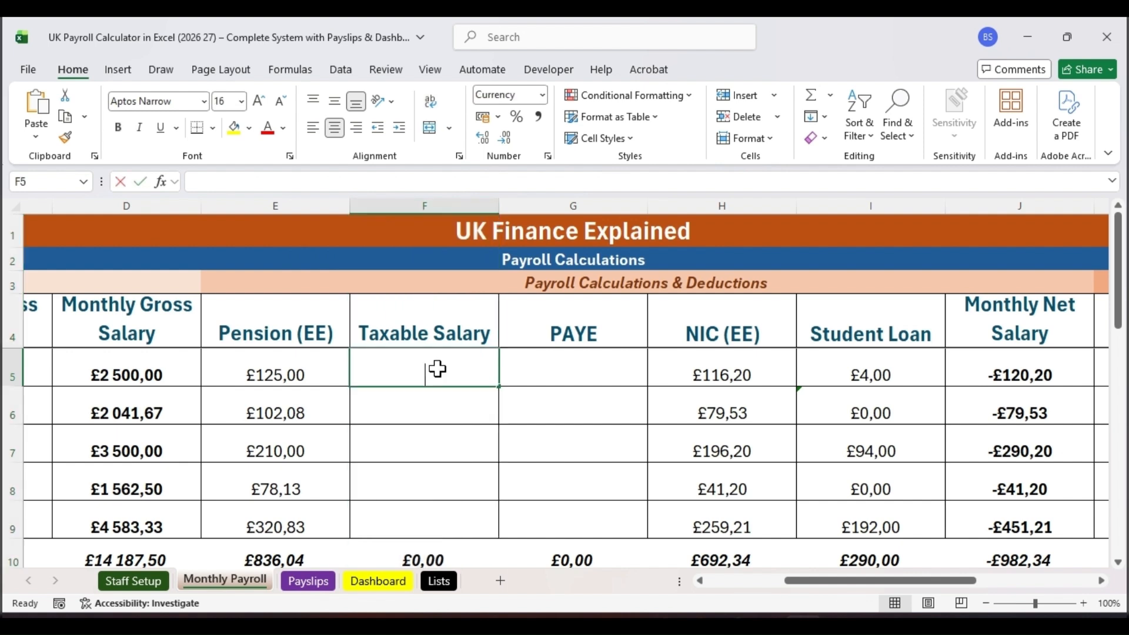
type("=")
left_click(136, 369)
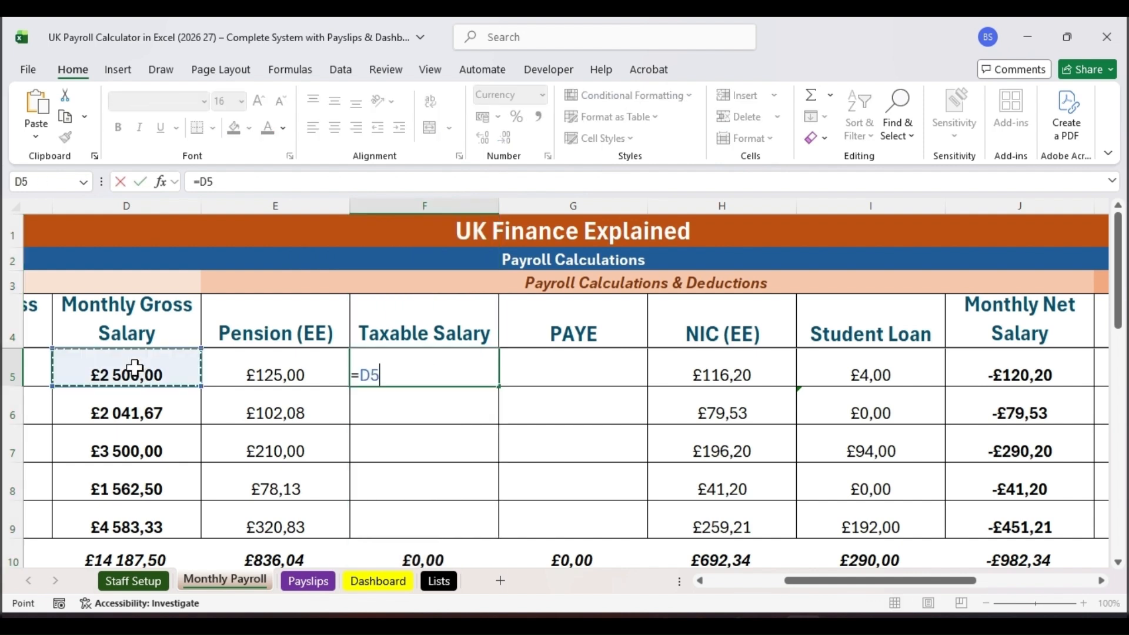
type("-")
left_click(291, 368)
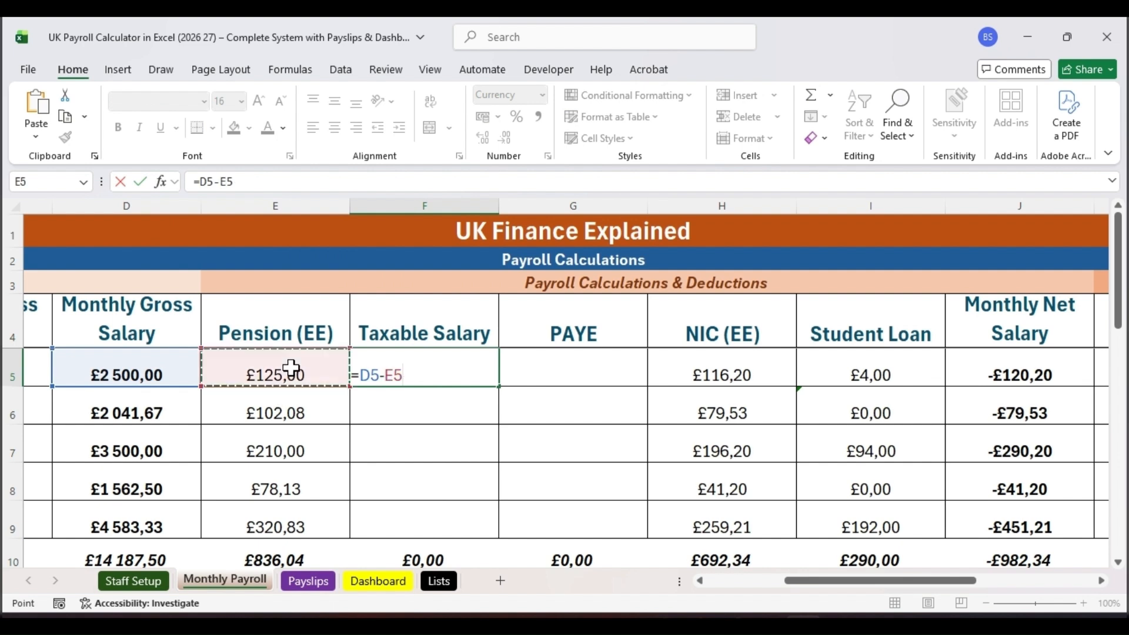
key("Return")
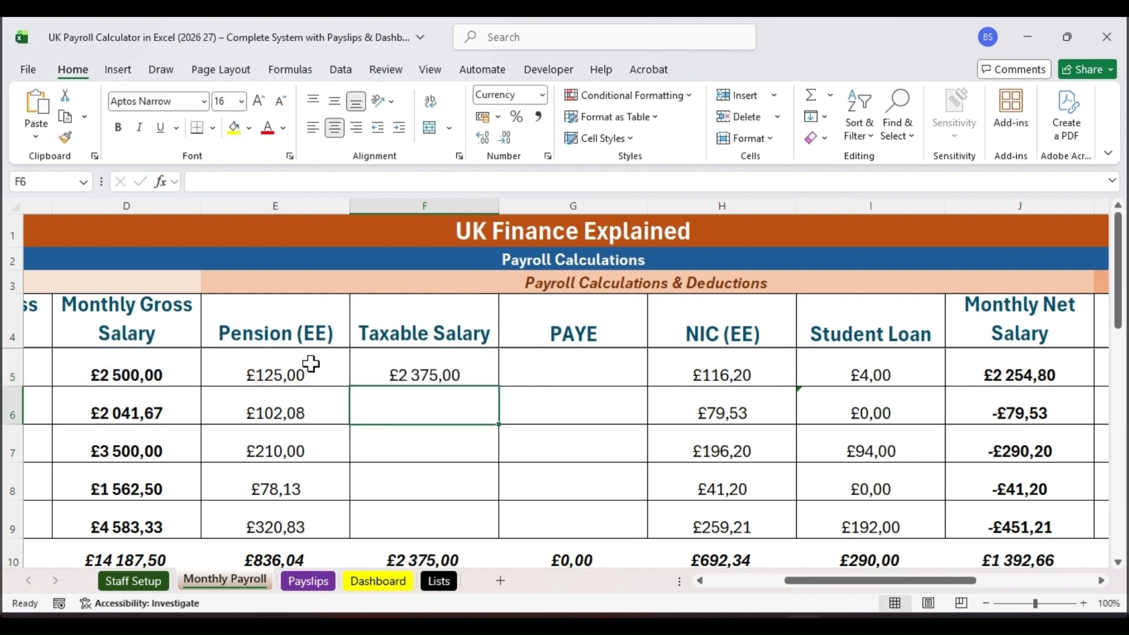
left_click(470, 369)
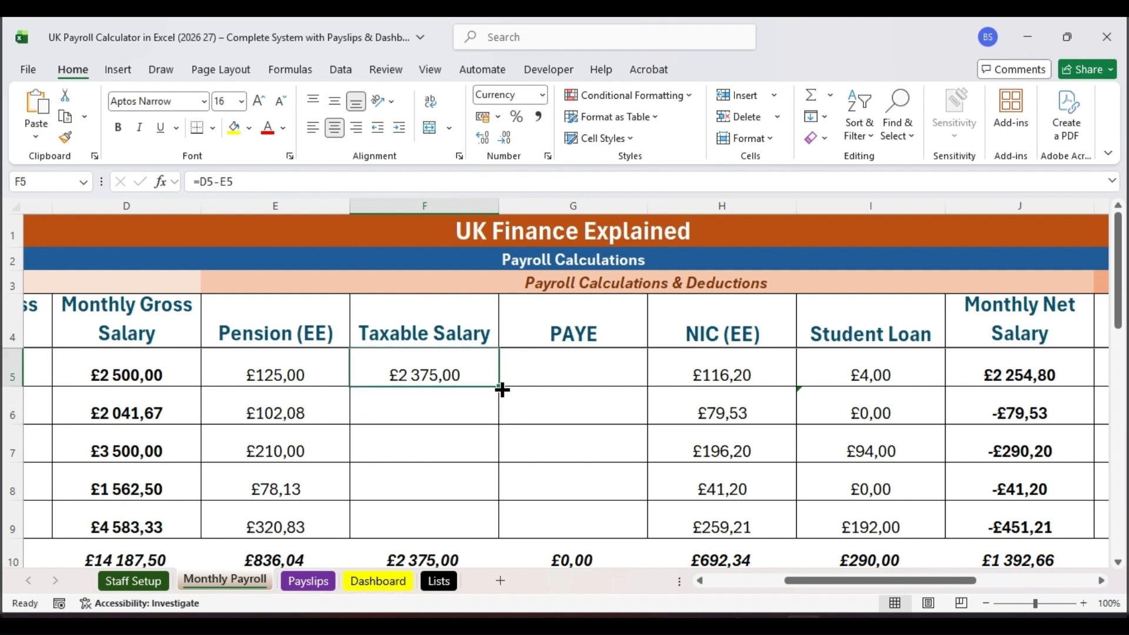
left_click_drag(502, 390, 500, 525)
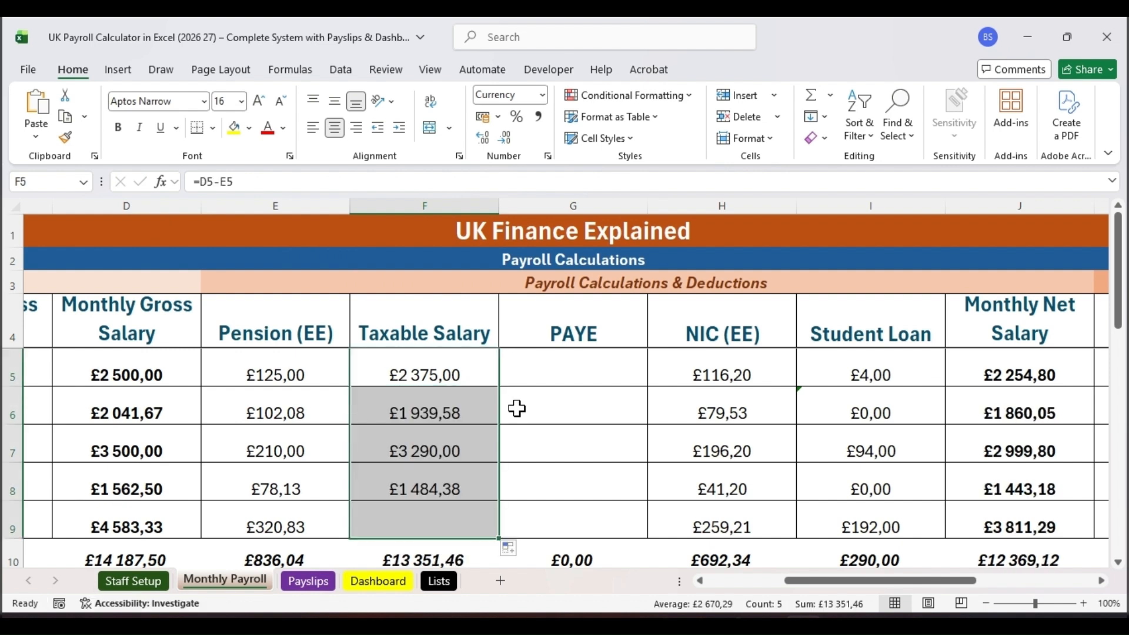
Step: Enter the PAYE formula =IF(F5<=1047,5;0;IF(F5<=4189,17;(F5-1047,5)*0,2;(4189,17-1047,5)*0,2+(F5-4189,17)*0,4)) in G5
left_click(590, 368)
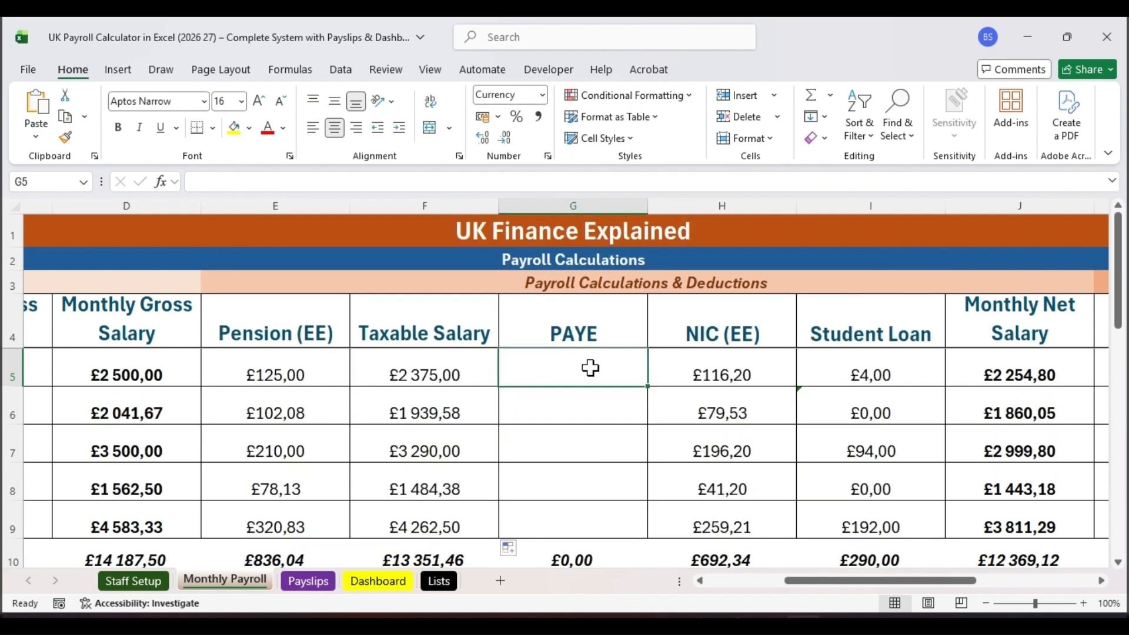
left_click(350, 180)
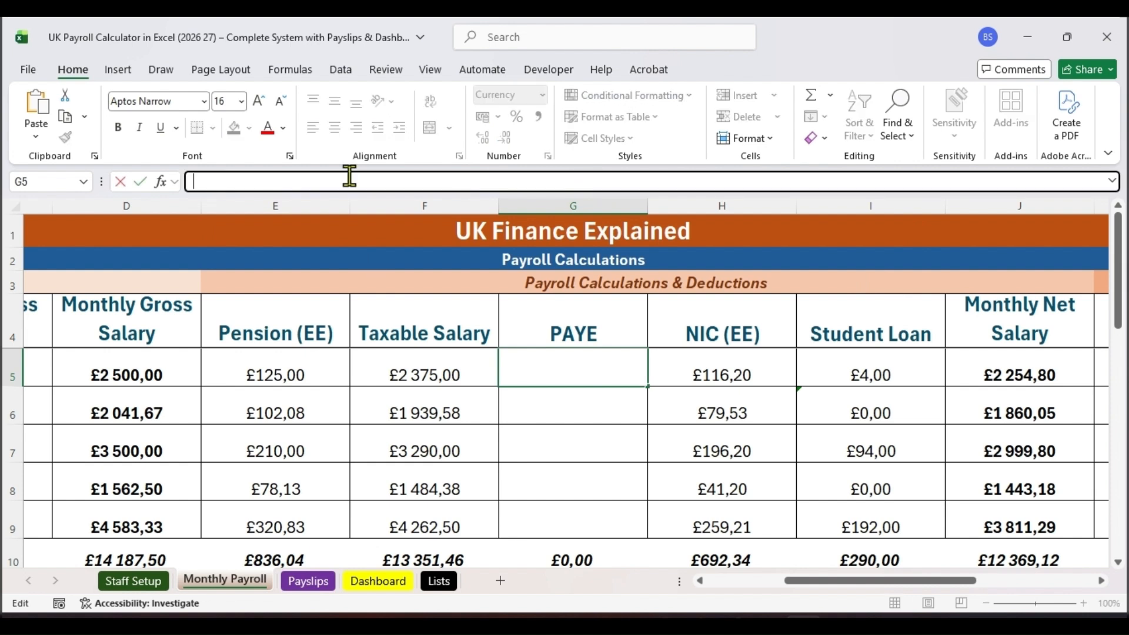
type("=")
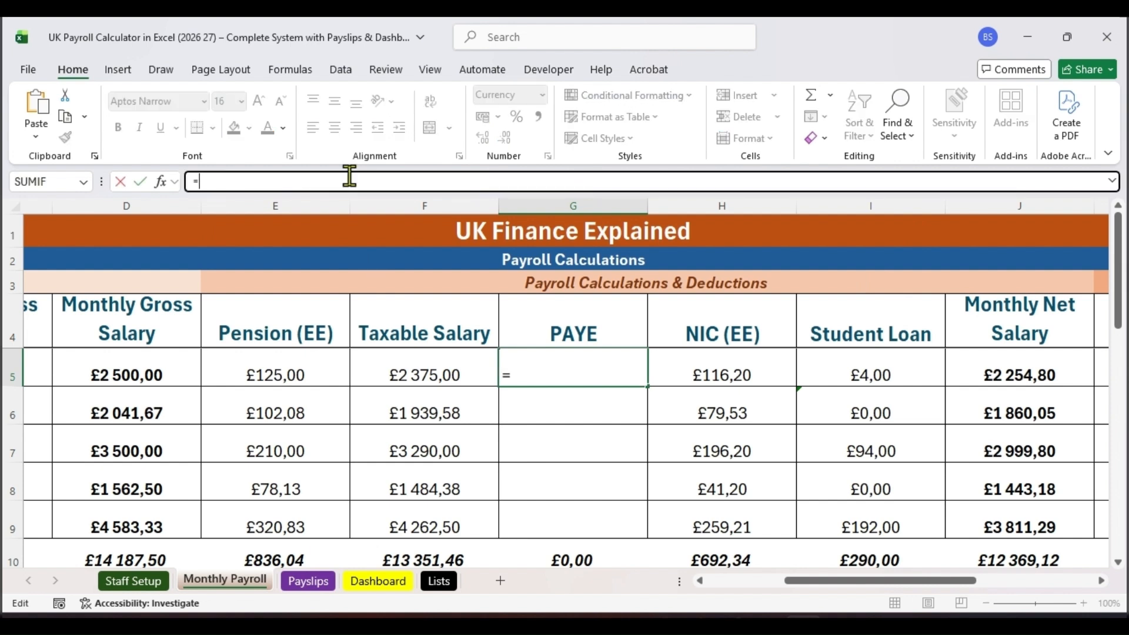
type("if")
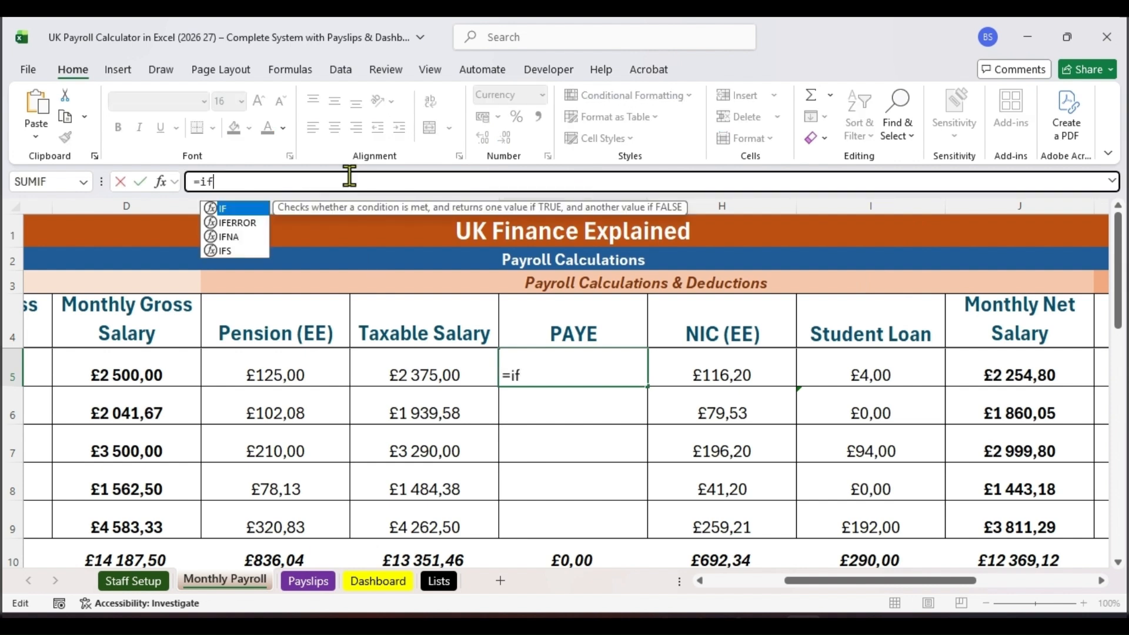
double_click(252, 210)
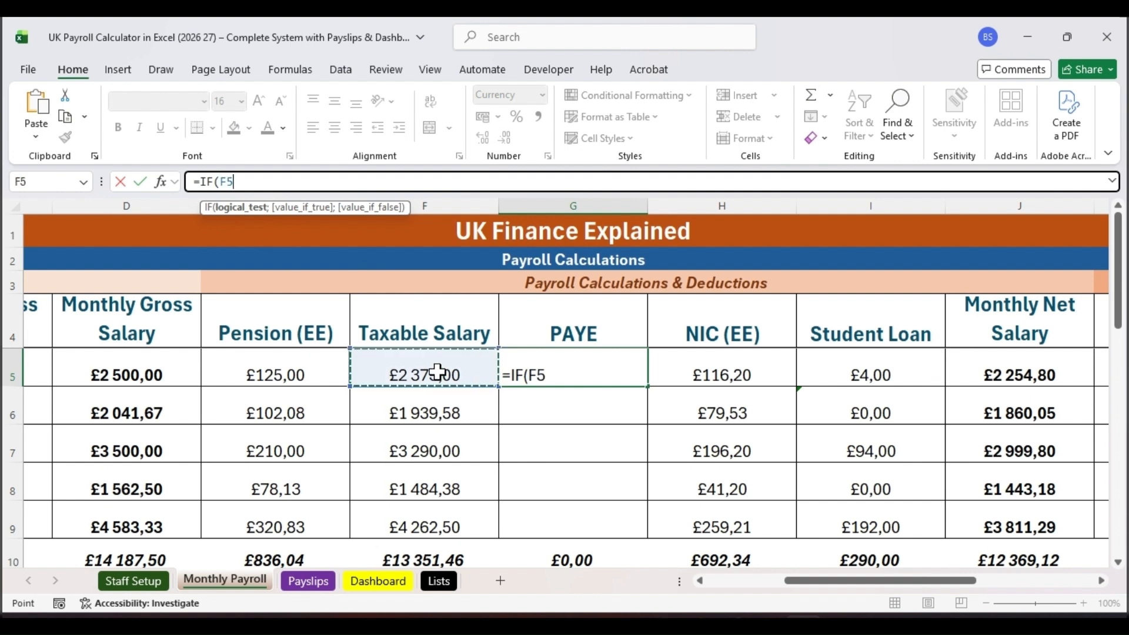
type("<")
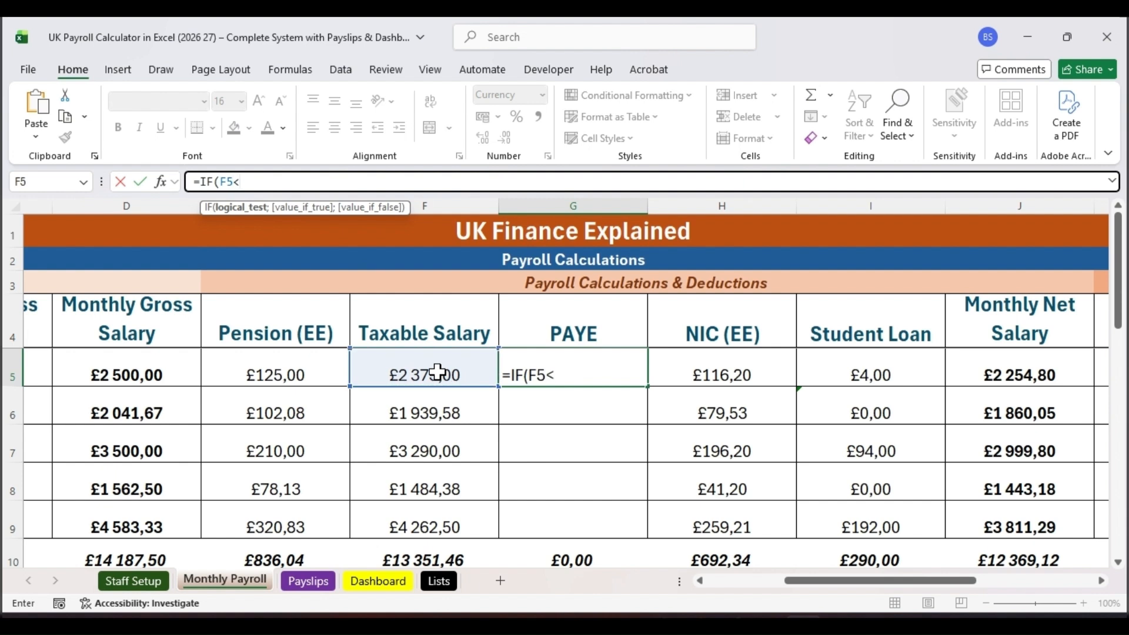
type("=")
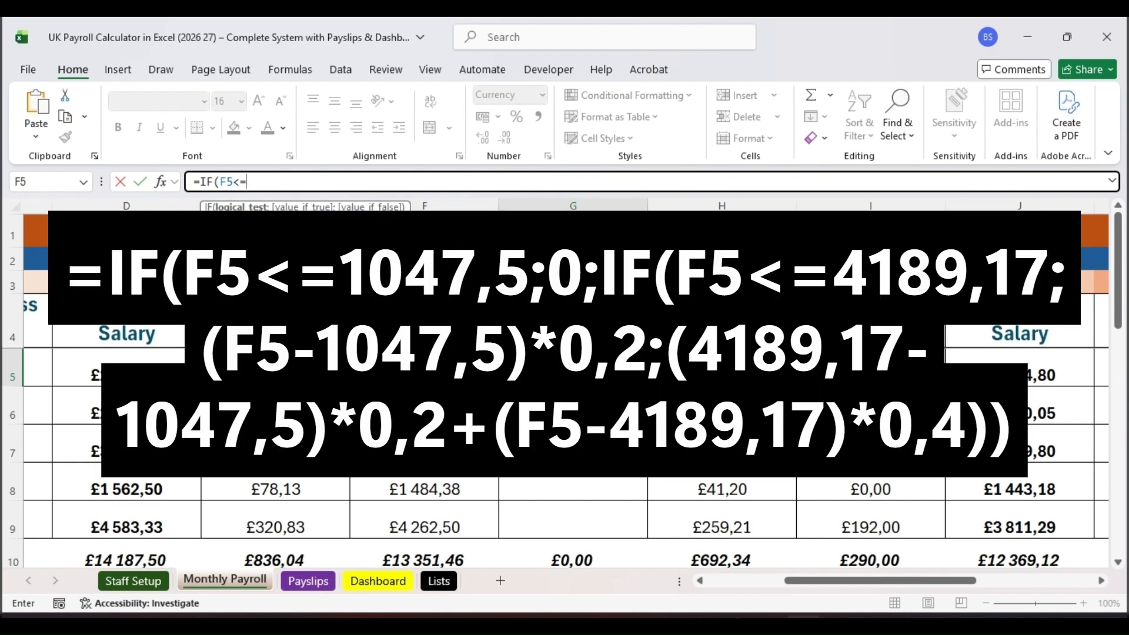
type("1047,50")
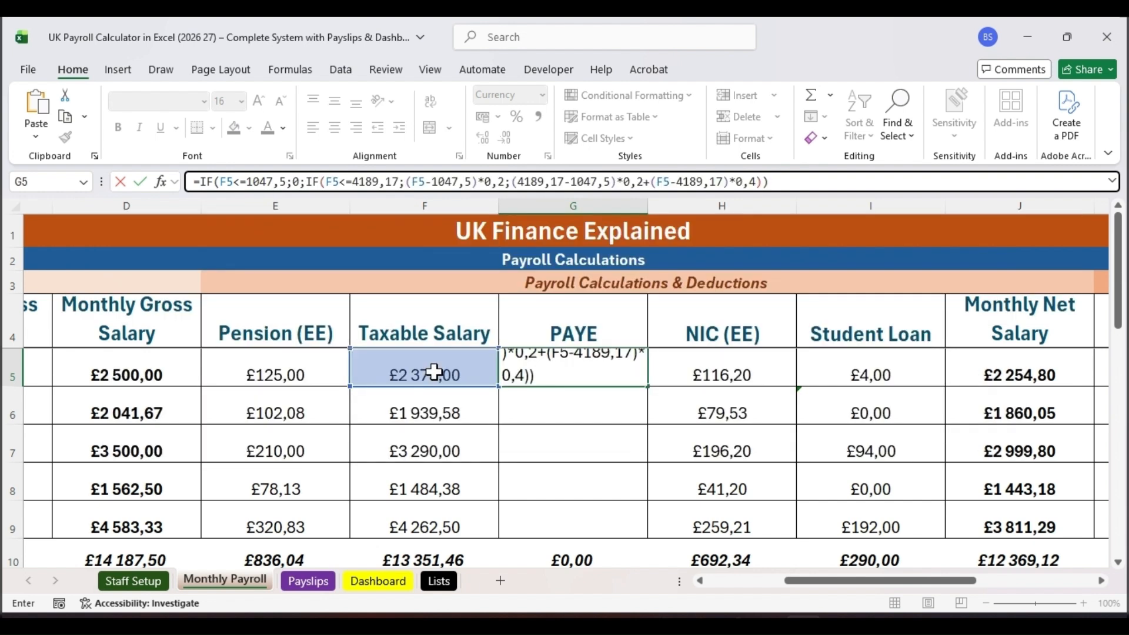
key("Return")
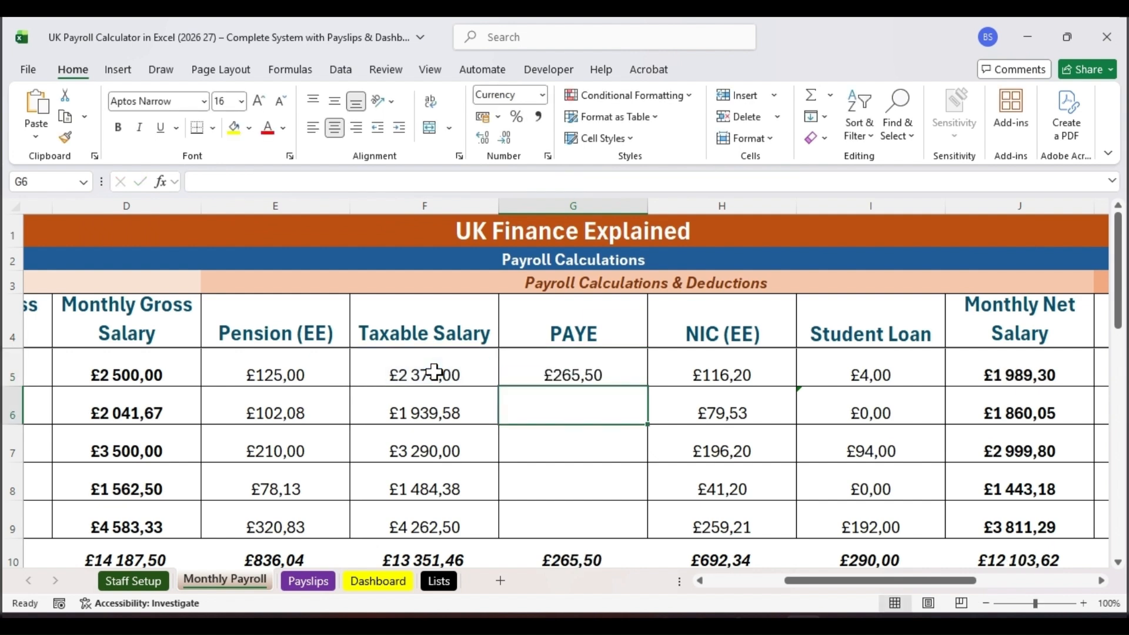
Step: Fill the PAYE formula from G5 down to G9 and review the formula in G5
left_click(624, 371)
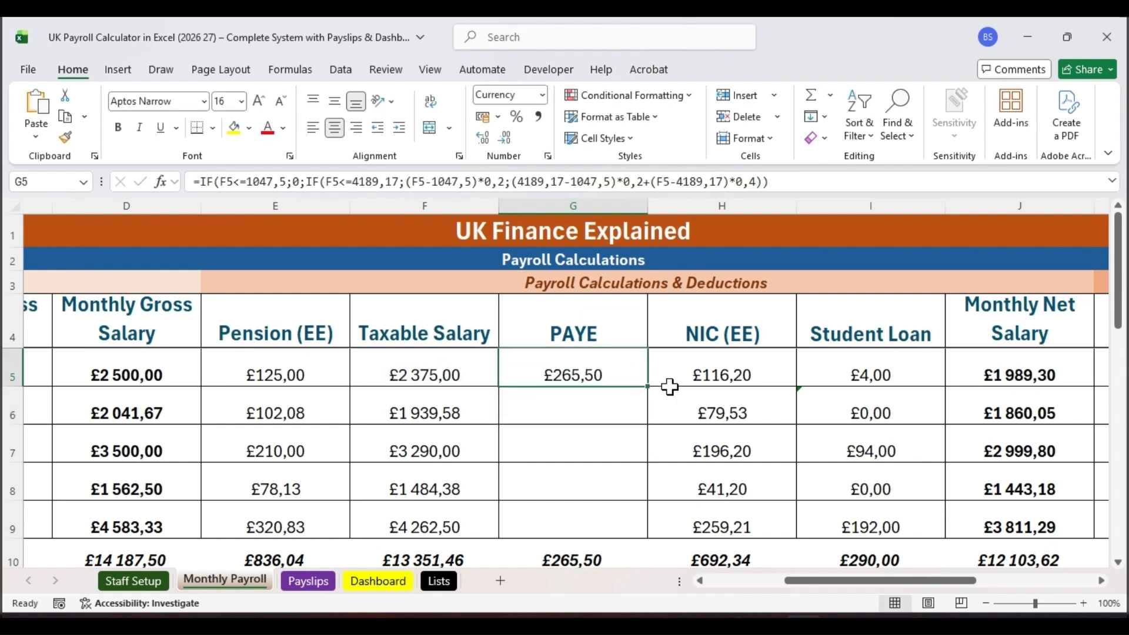
left_click_drag(649, 389, 650, 528)
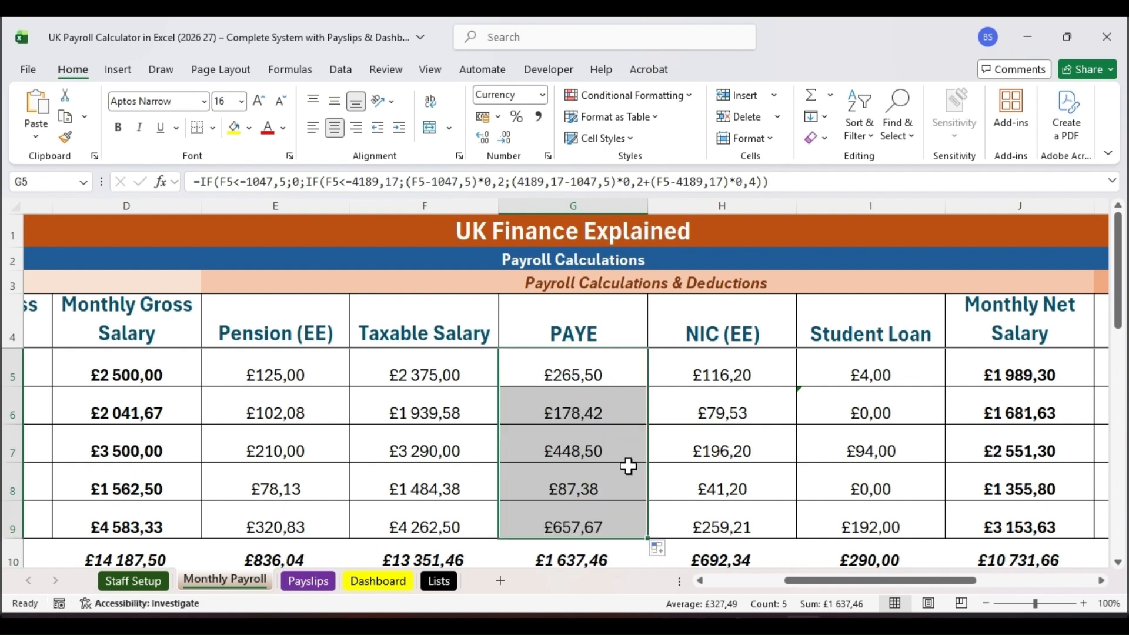
left_click(601, 378)
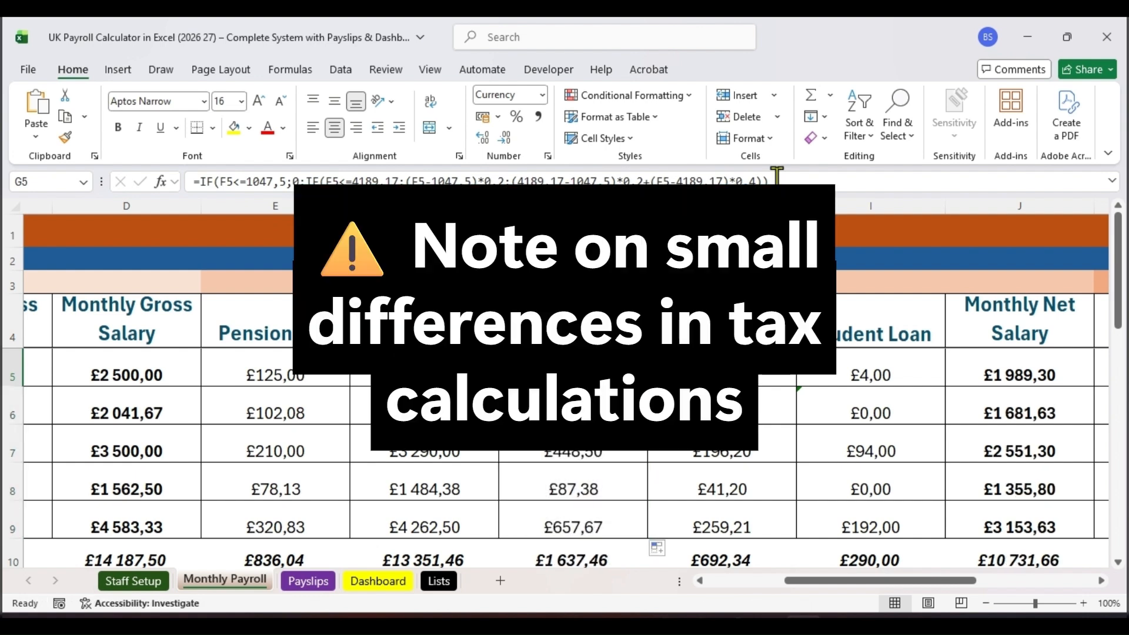
triple_click(776, 177)
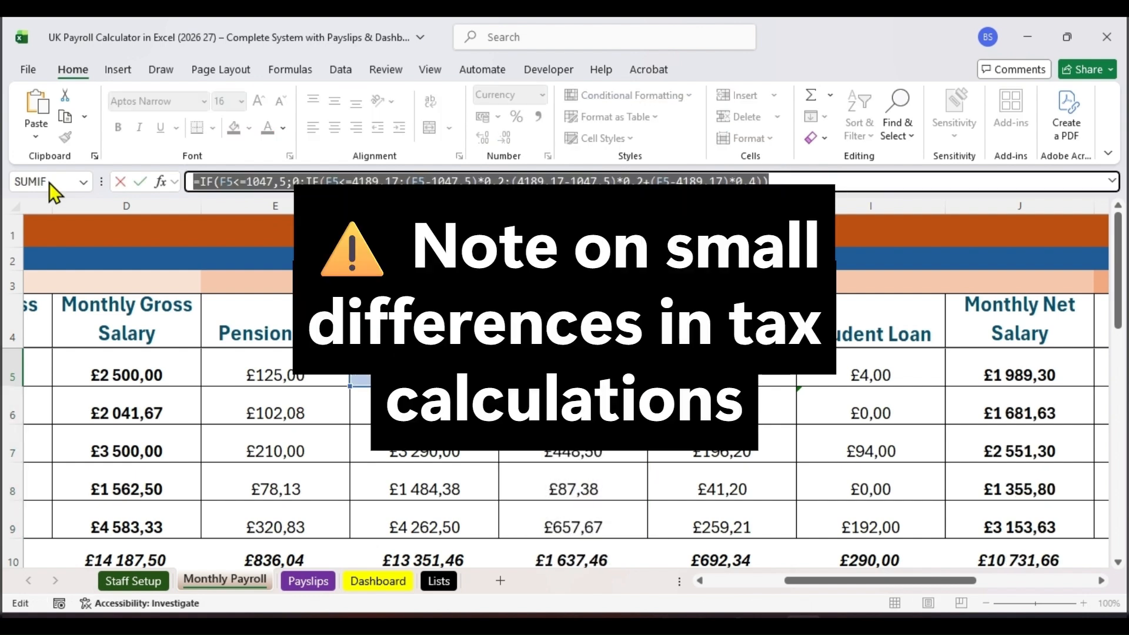
left_click(797, 176)
key("Return")
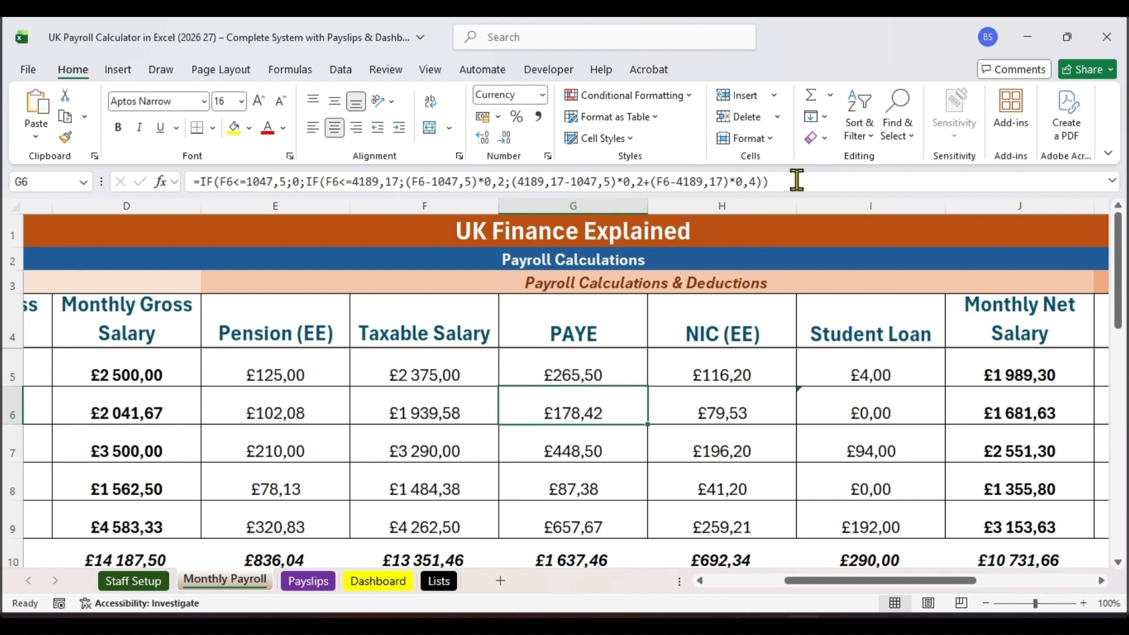
left_click(585, 380)
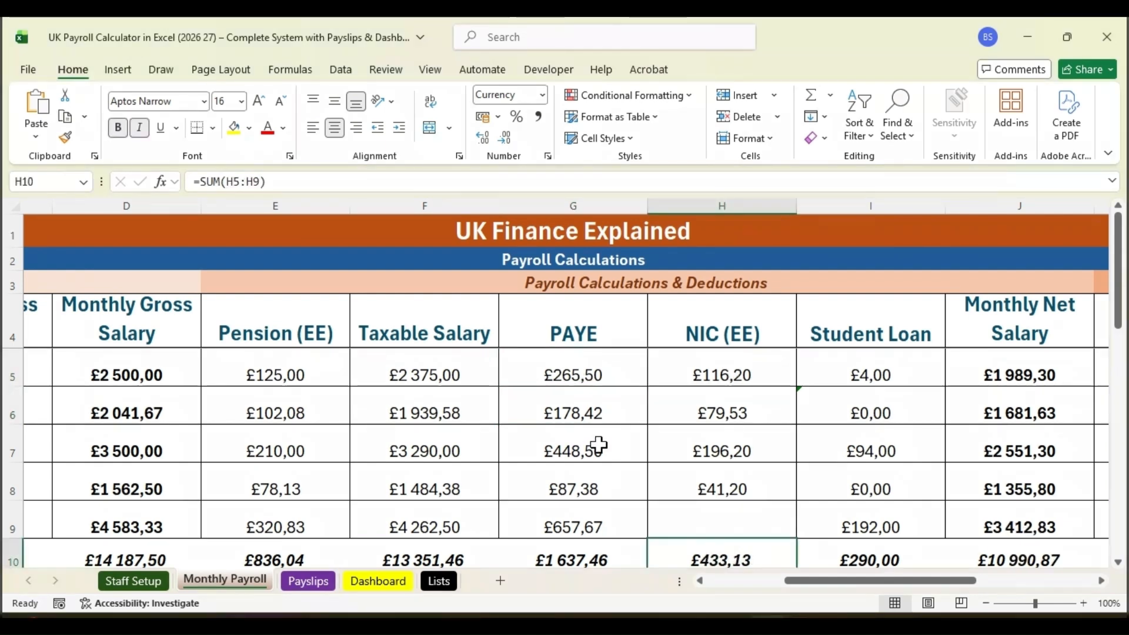
Step: Enter the NIC (EE) formula =MAX(0;MIN(D9;4189)-1047,5)*0,08 + MAX(0;D9-4189)*0,02 in H9 for employee 005
left_click(739, 200)
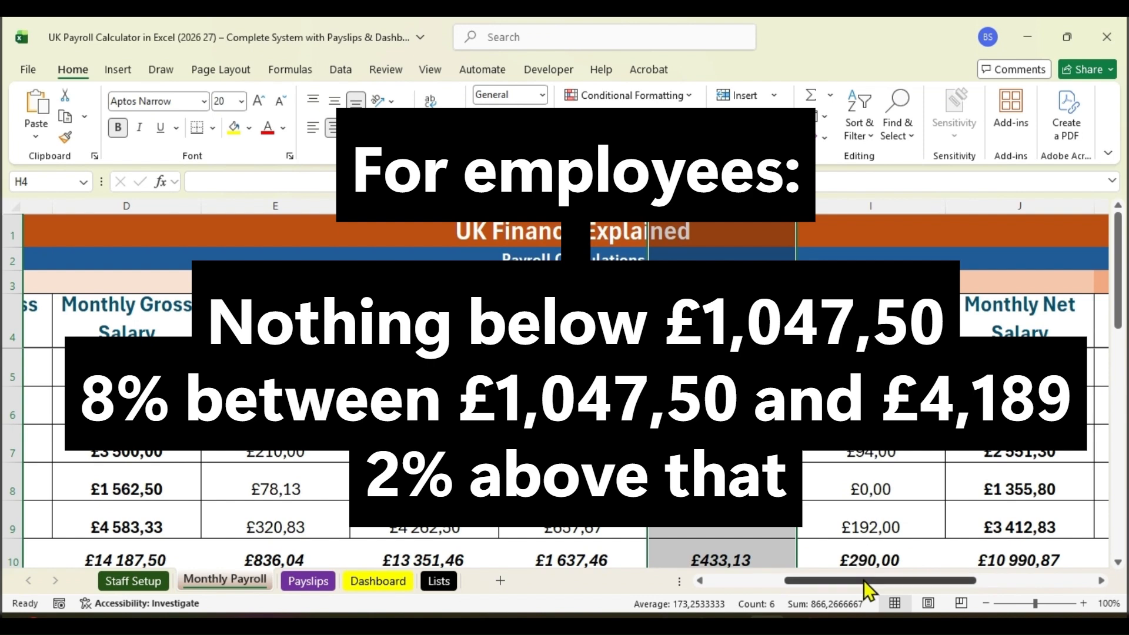
left_click_drag(860, 584, 736, 595)
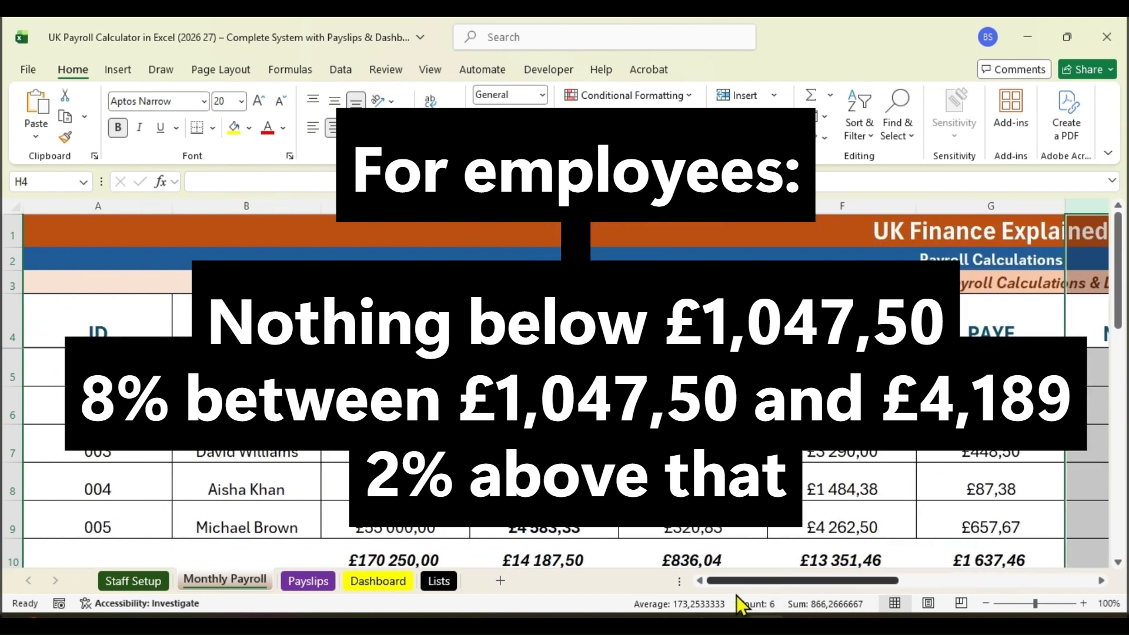
left_click(6, 524)
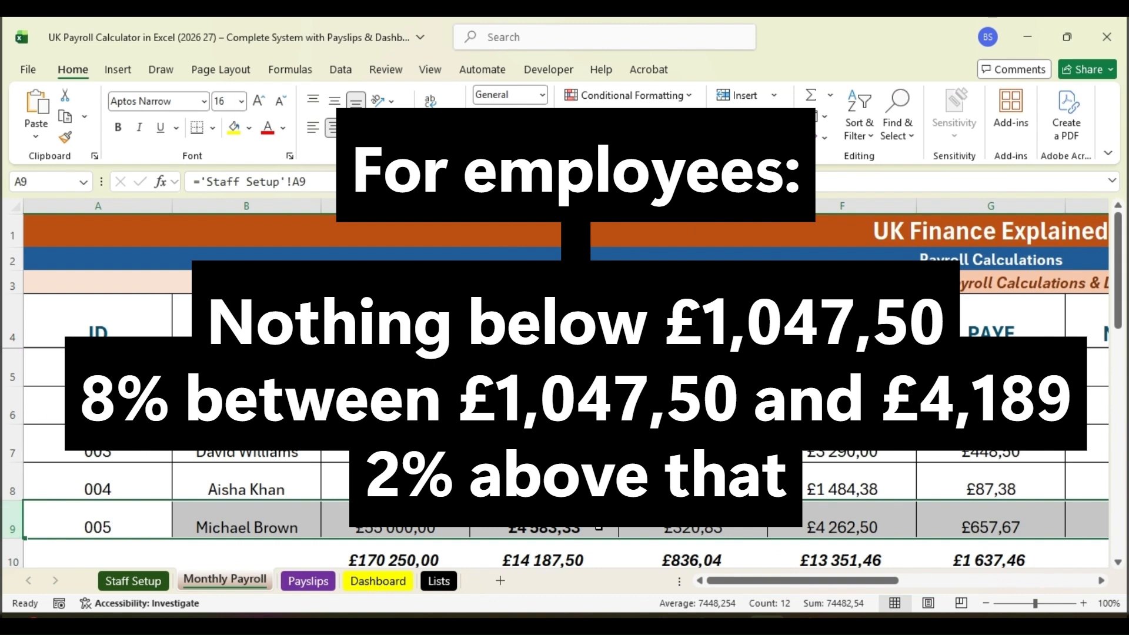
left_click_drag(790, 580, 875, 583)
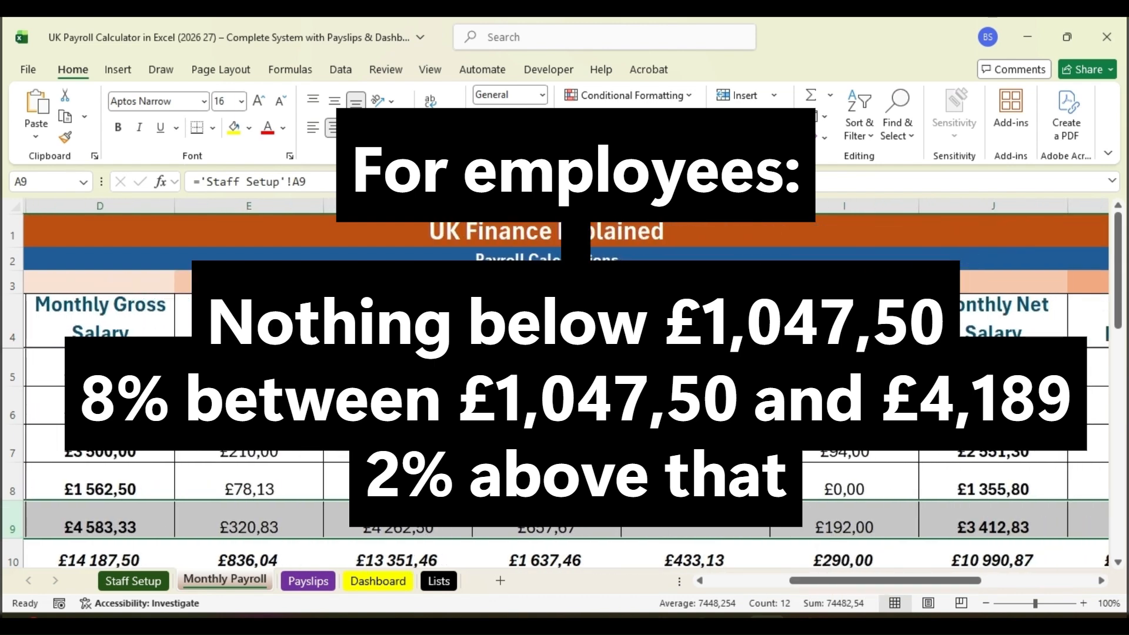
left_click(695, 519)
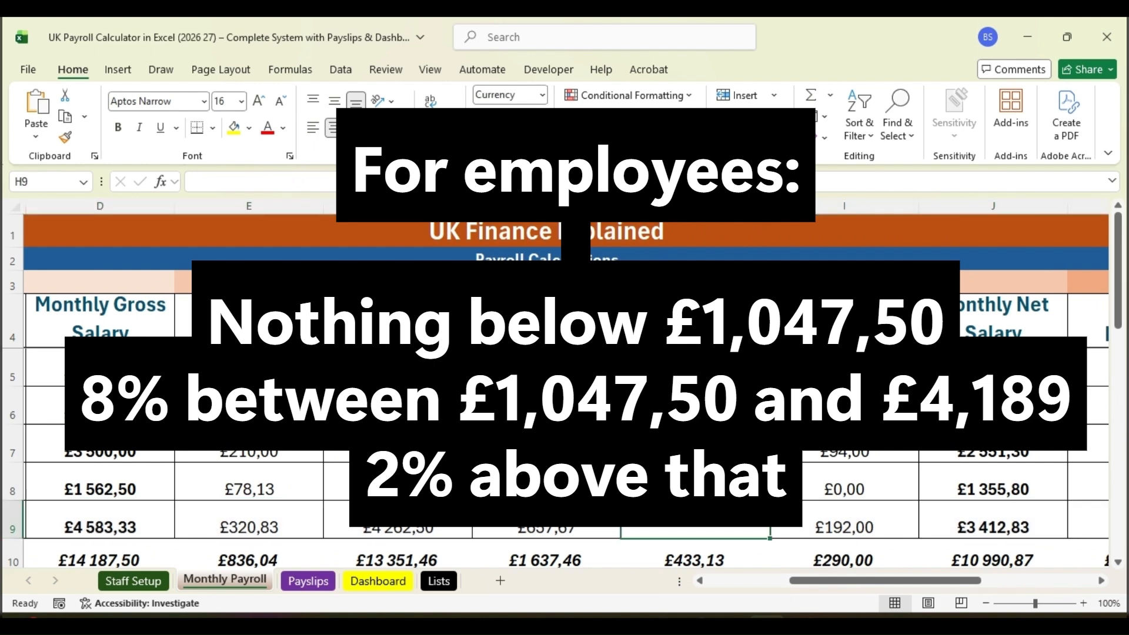
left_click(470, 182)
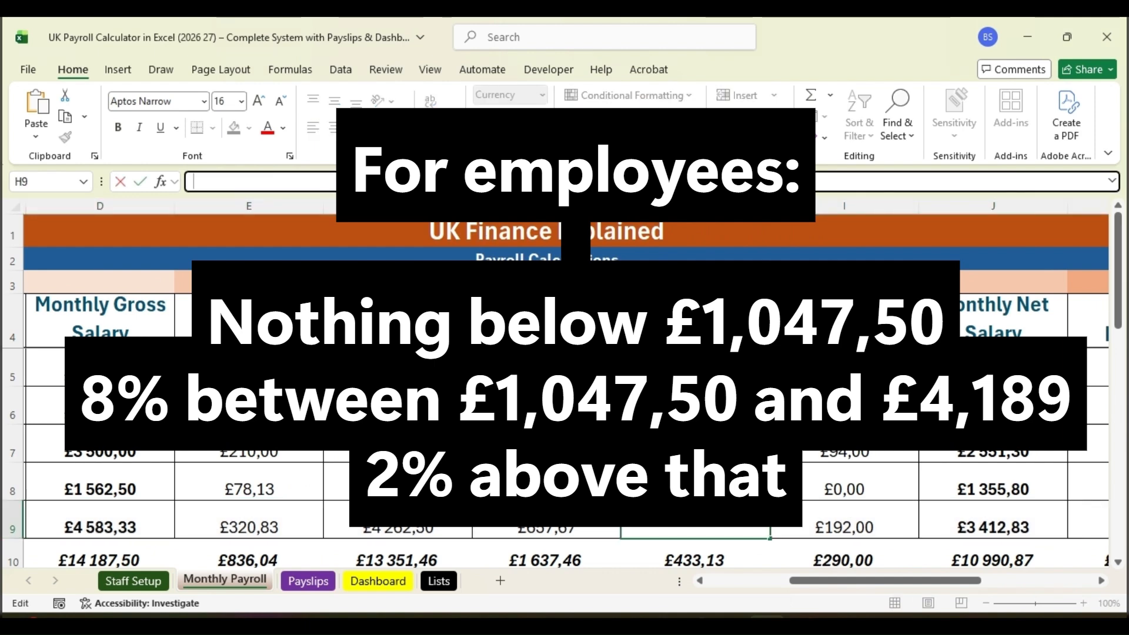
type("=MAX(0;MIN(D9;4189)-1047,5)*0,08 + MAX(0;D9-4189)*0,02")
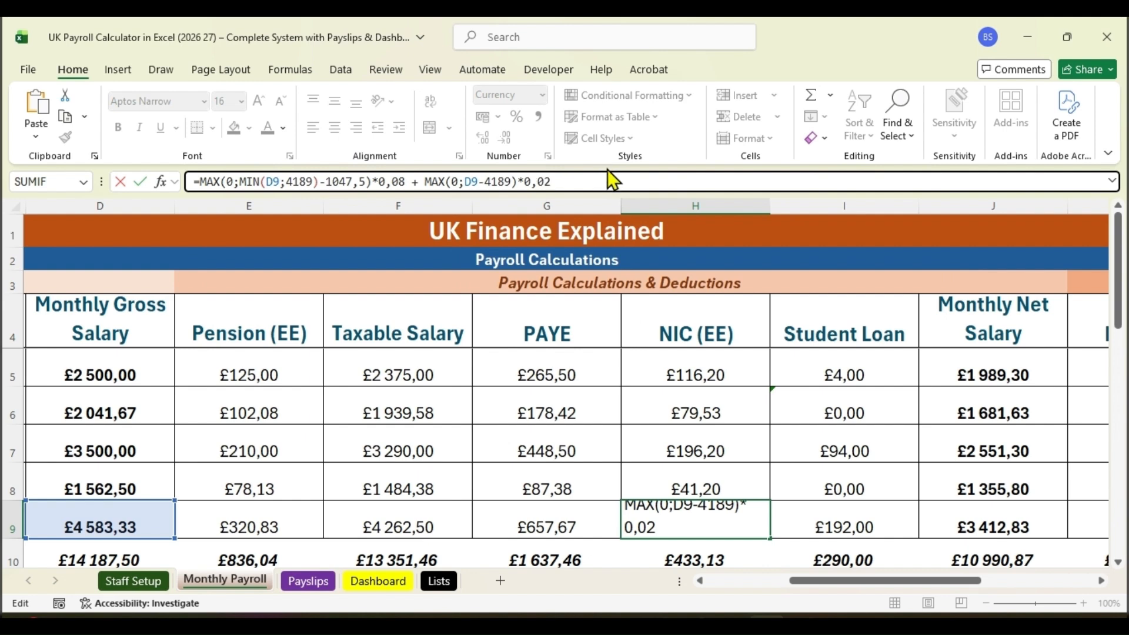
left_click_drag(575, 179, 194, 182)
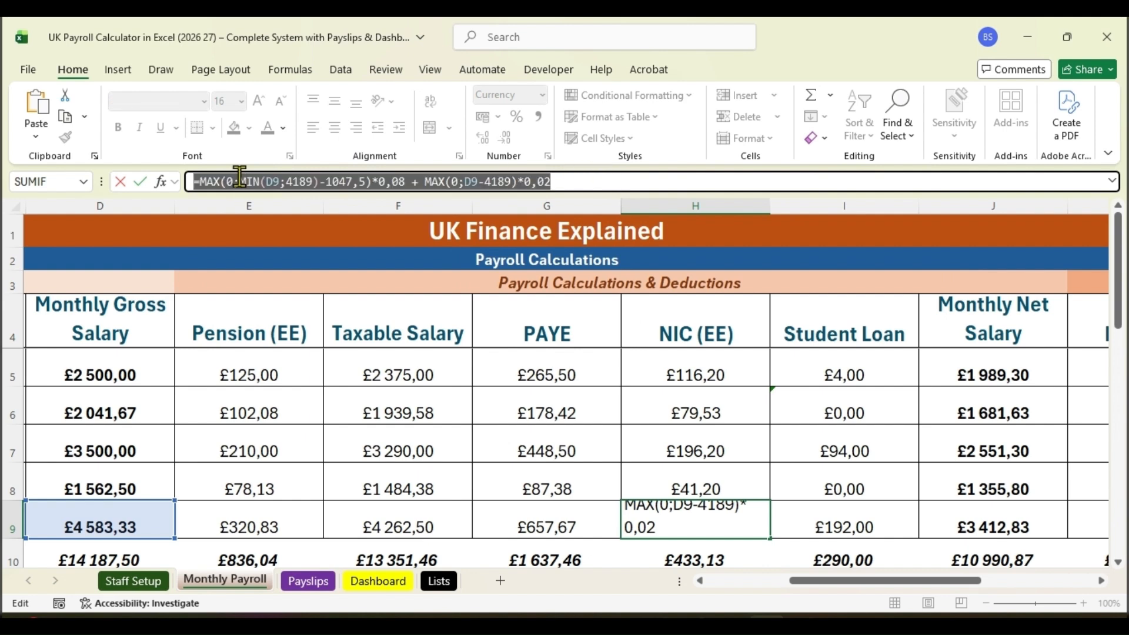
left_click_drag(919, 582, 902, 598)
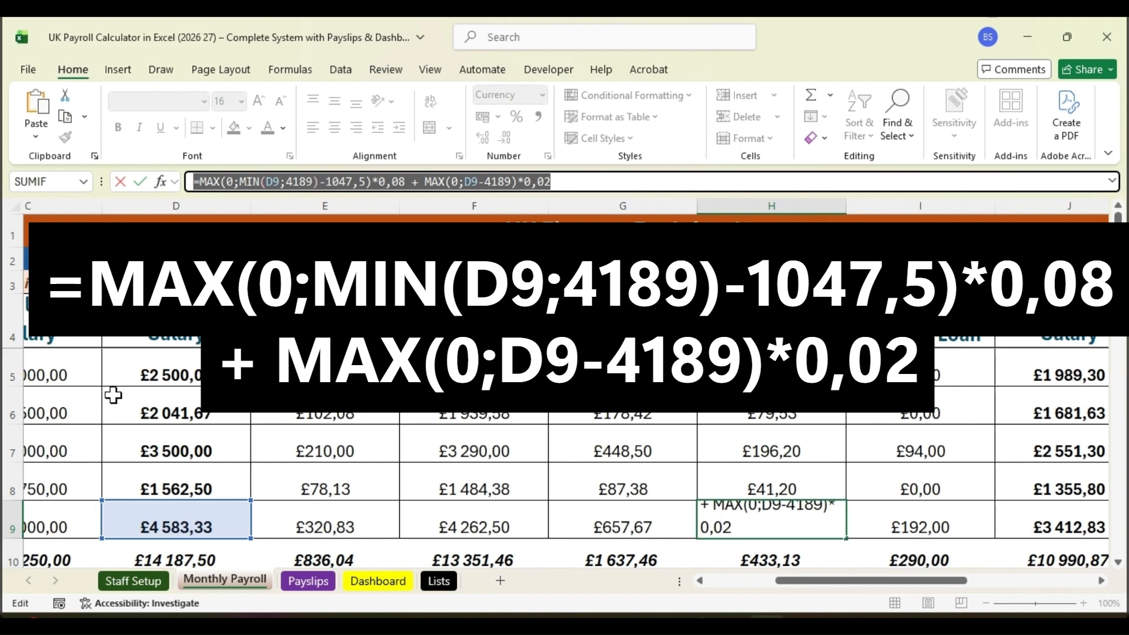
left_click_drag(877, 588, 932, 580)
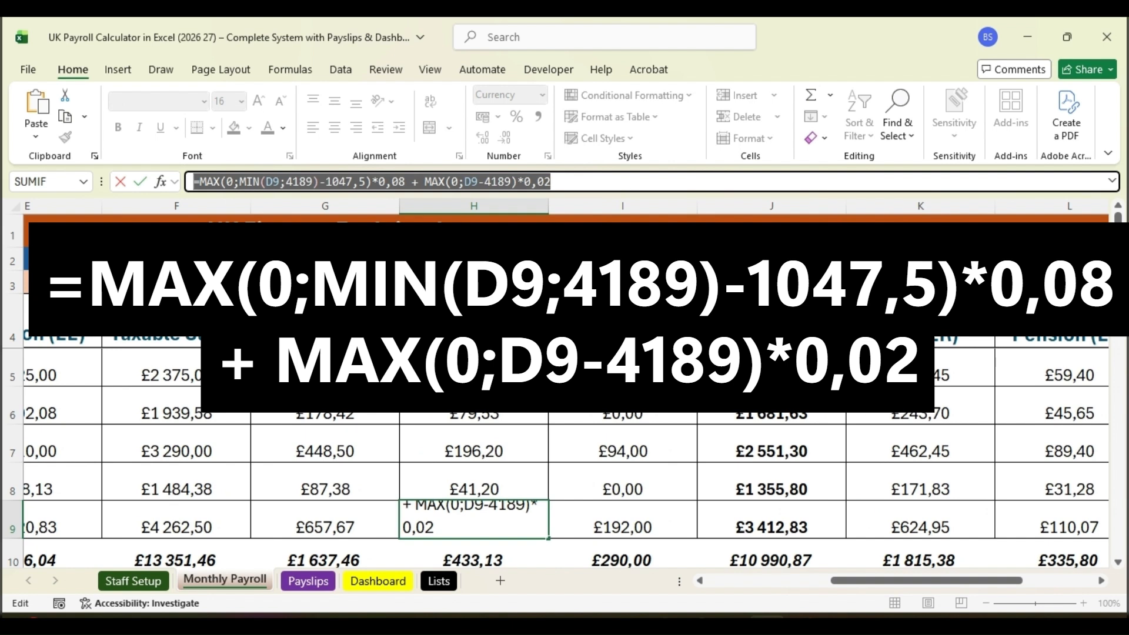
left_click(569, 181)
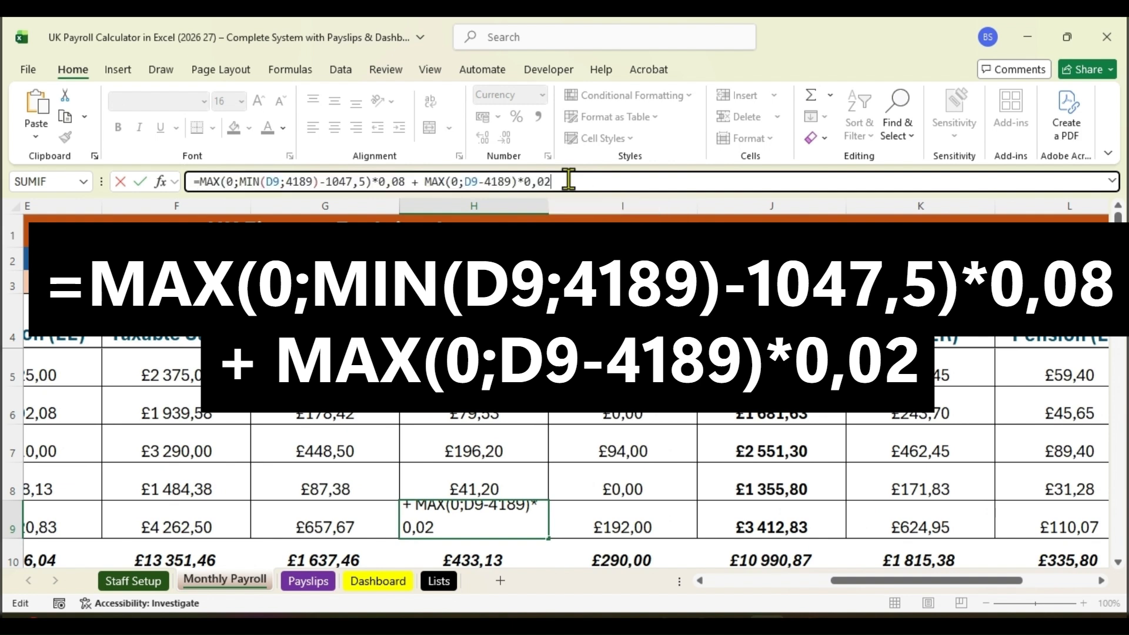
key("Return")
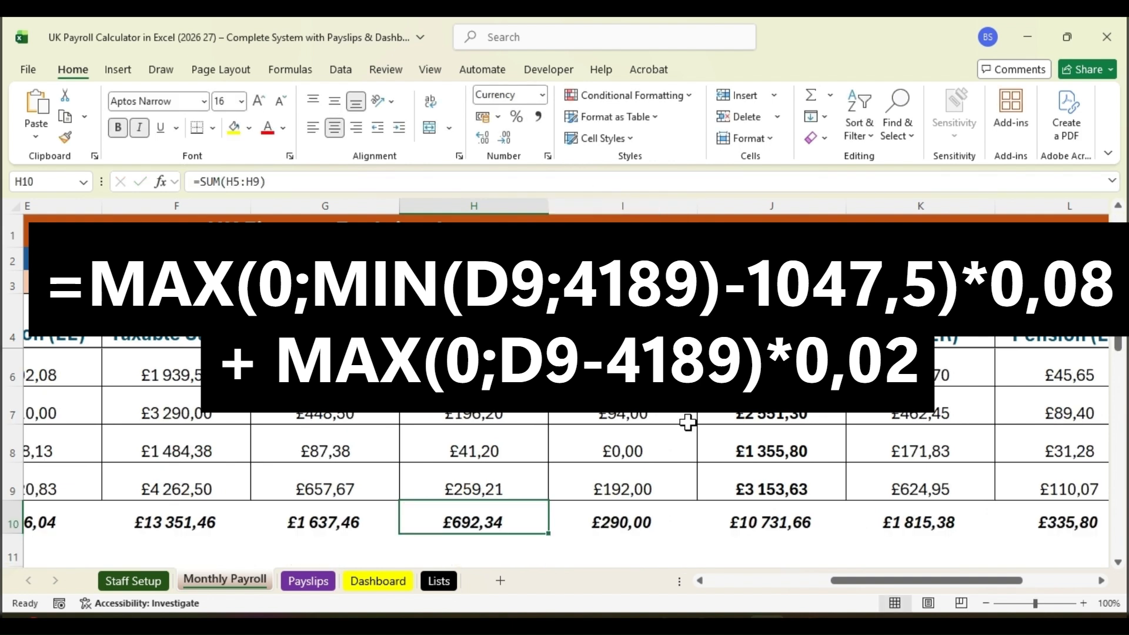
left_click(492, 488)
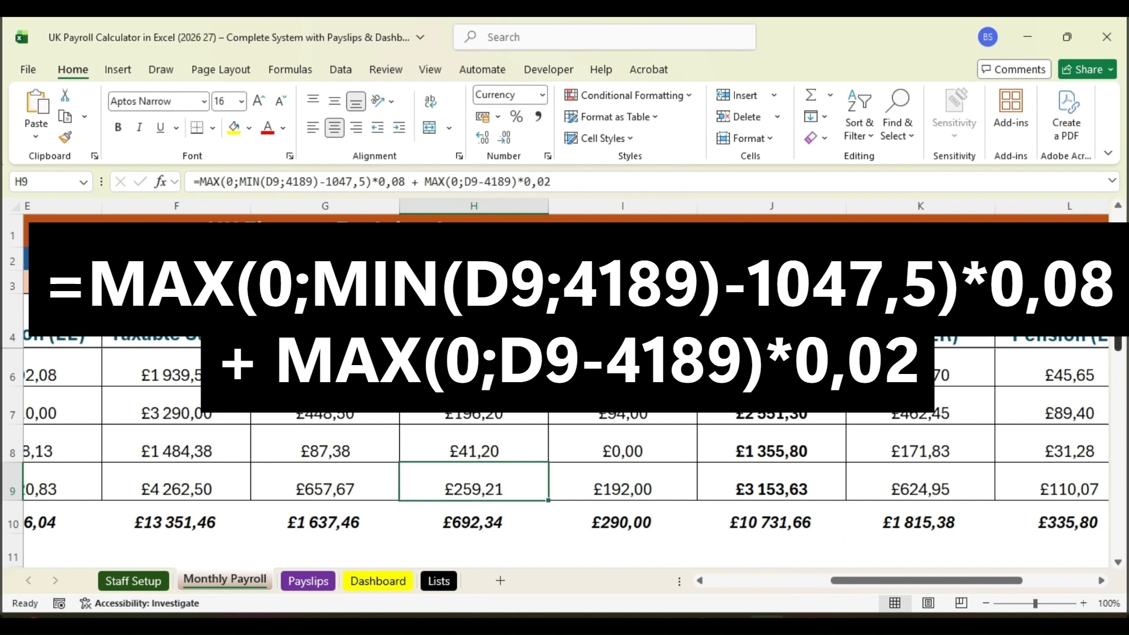
scroll(564, 447, "up", 1)
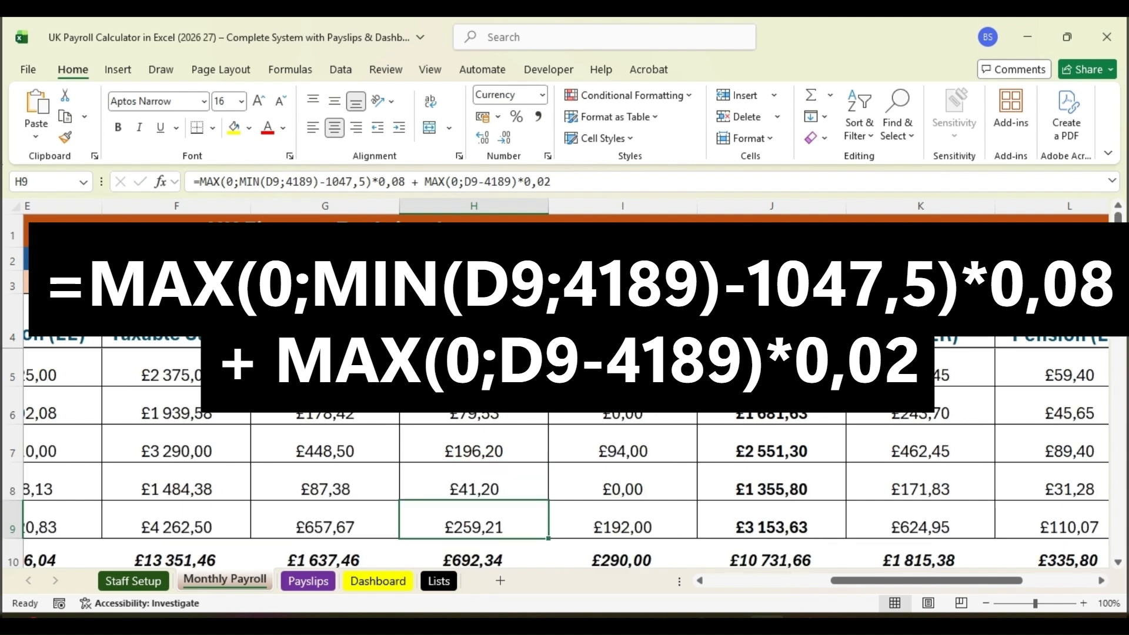
Step: Review the Student Loan column of Monthly Payroll and the plan income thresholds in the Student Loan table on the Lists sheet
left_click(625, 200)
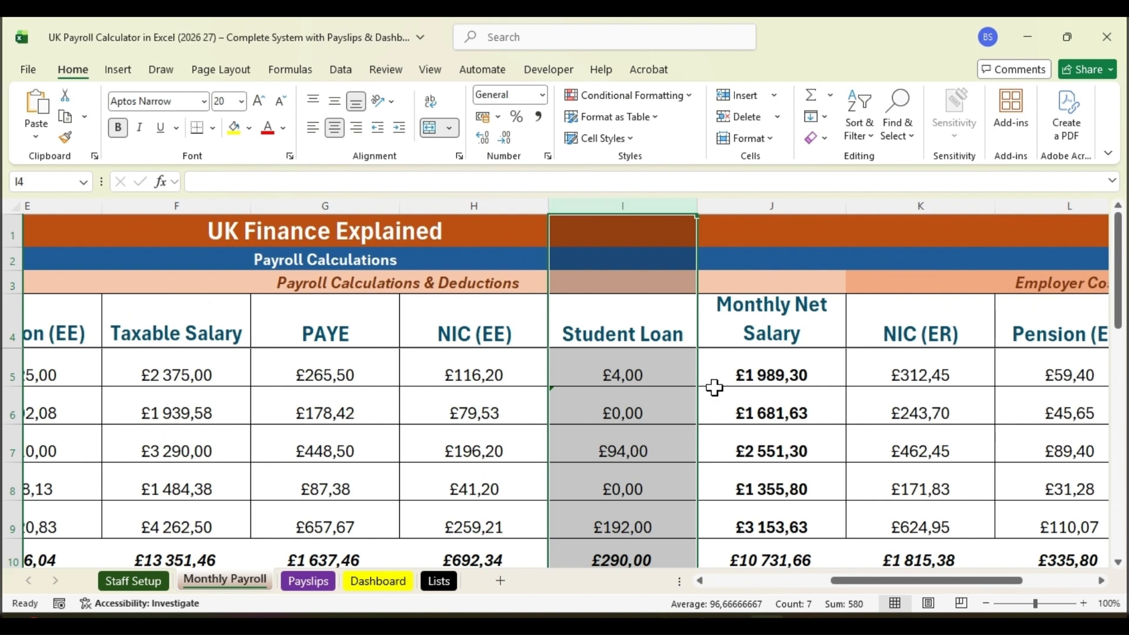
left_click(439, 583)
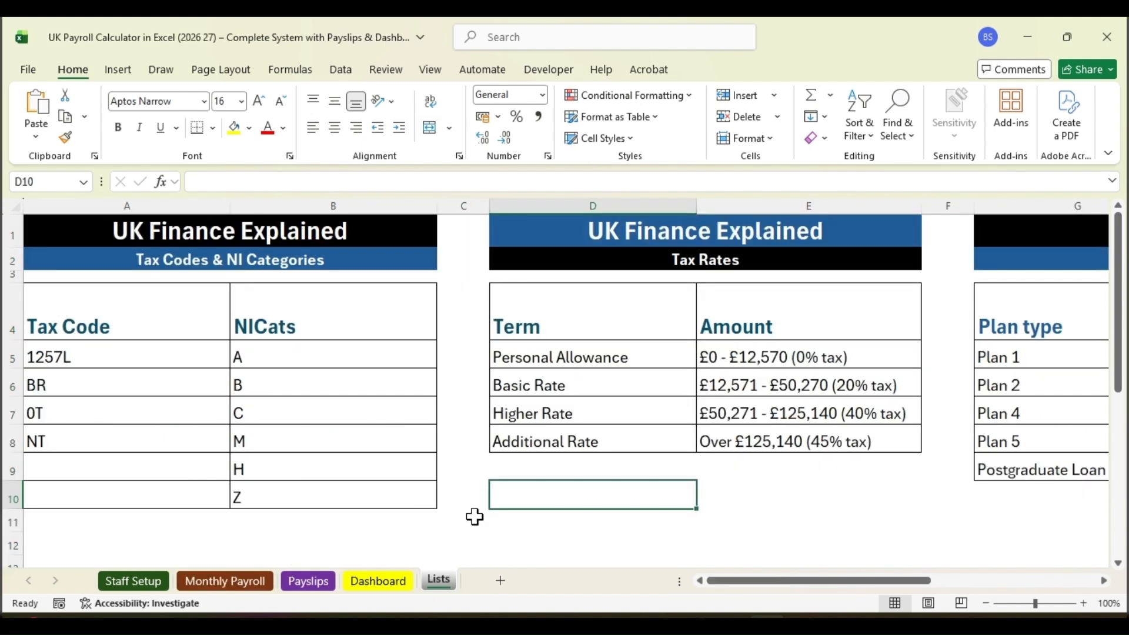
left_click(840, 581)
left_click_drag(840, 581, 1014, 573)
left_click_drag(383, 204, 962, 228)
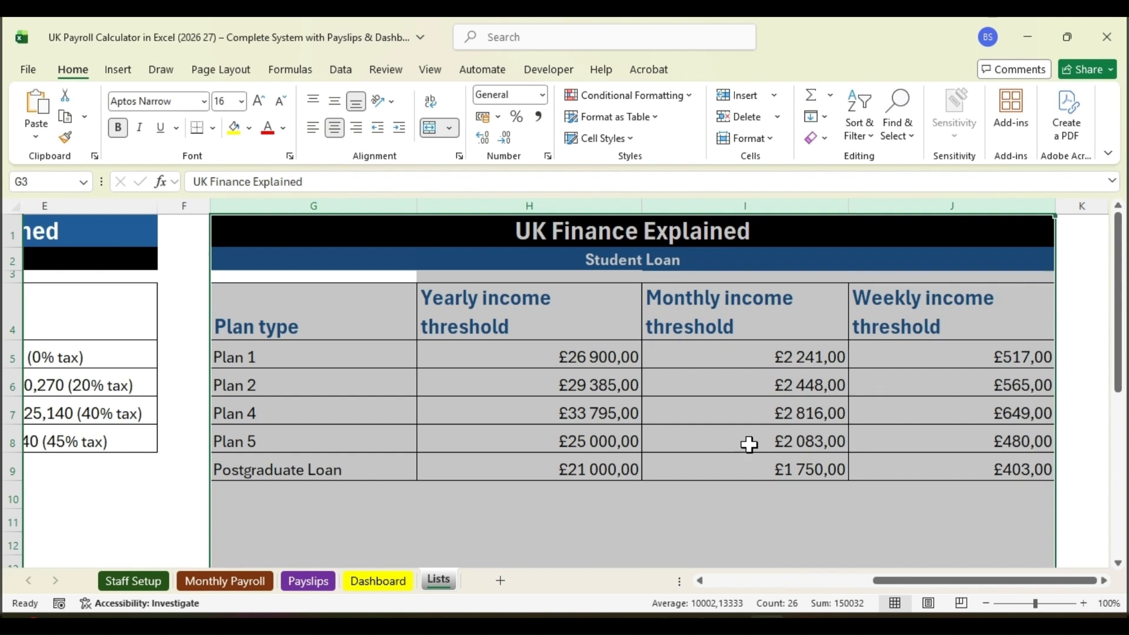
Step: Review the Student Loan Plan column on the Staff Setup sheet, including its filter and the plan options available in G5
left_click(134, 581)
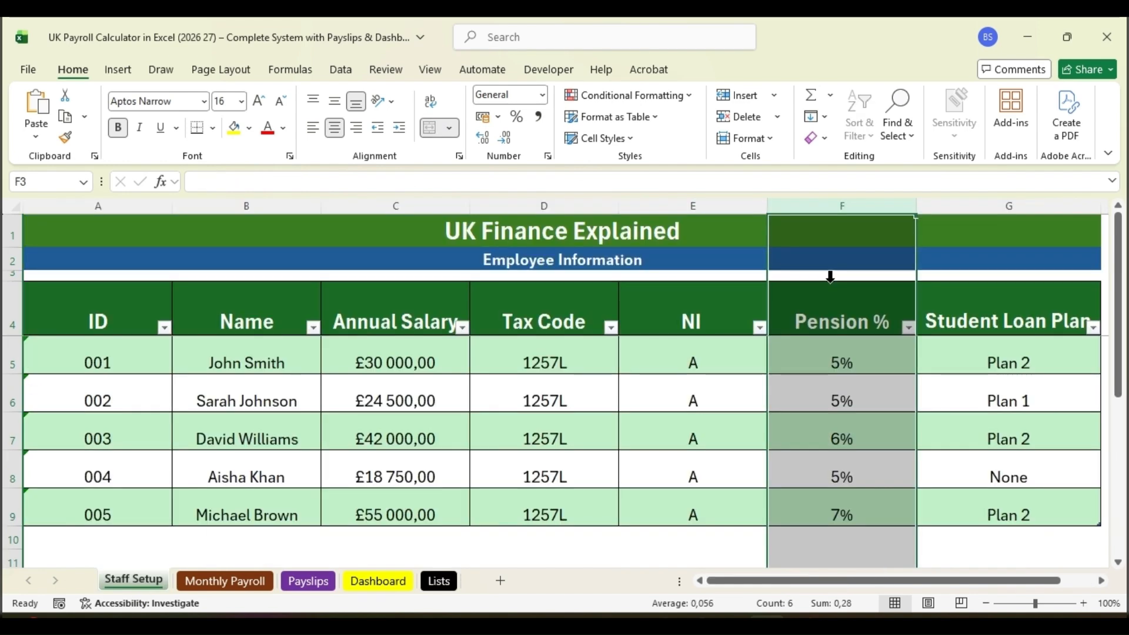
left_click(1003, 200)
left_click_drag(935, 582, 969, 587)
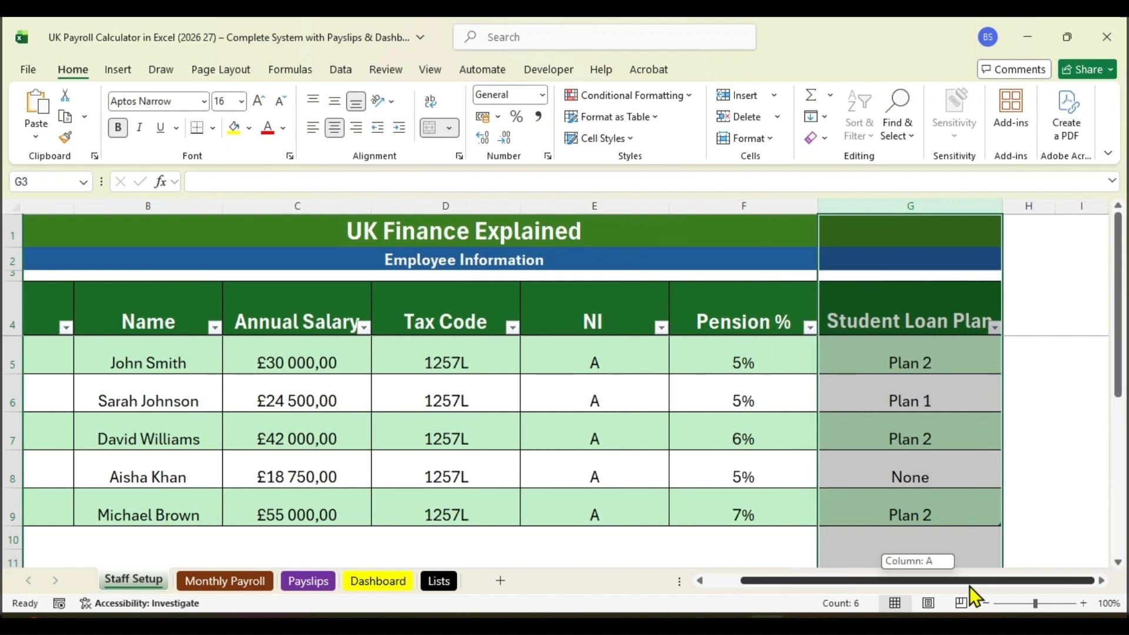
left_click(995, 328)
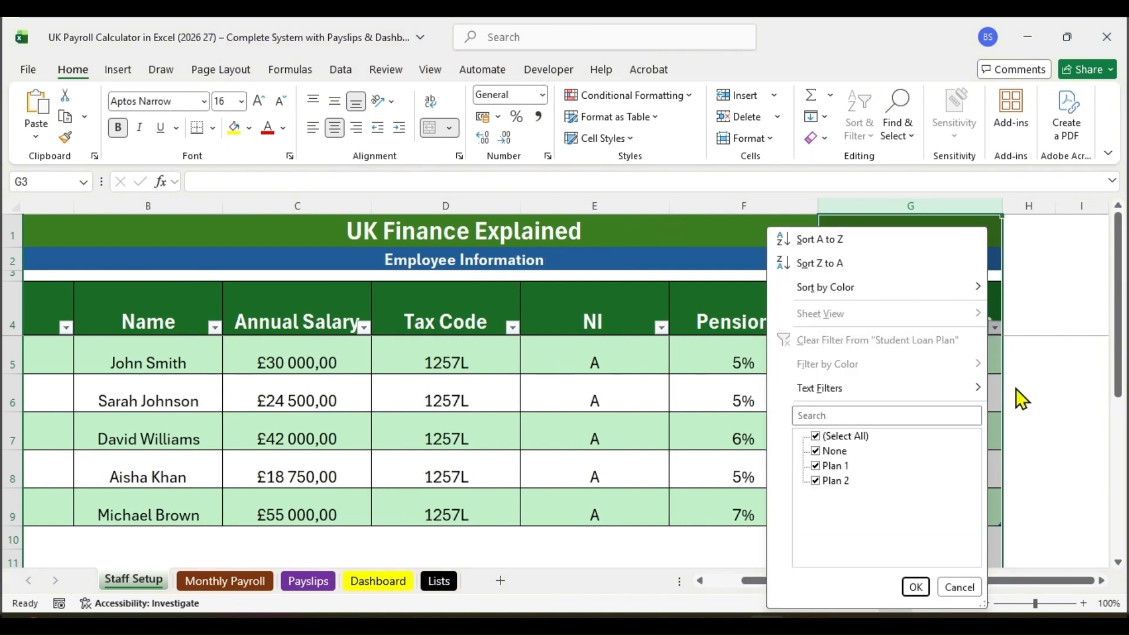
left_click(1015, 327)
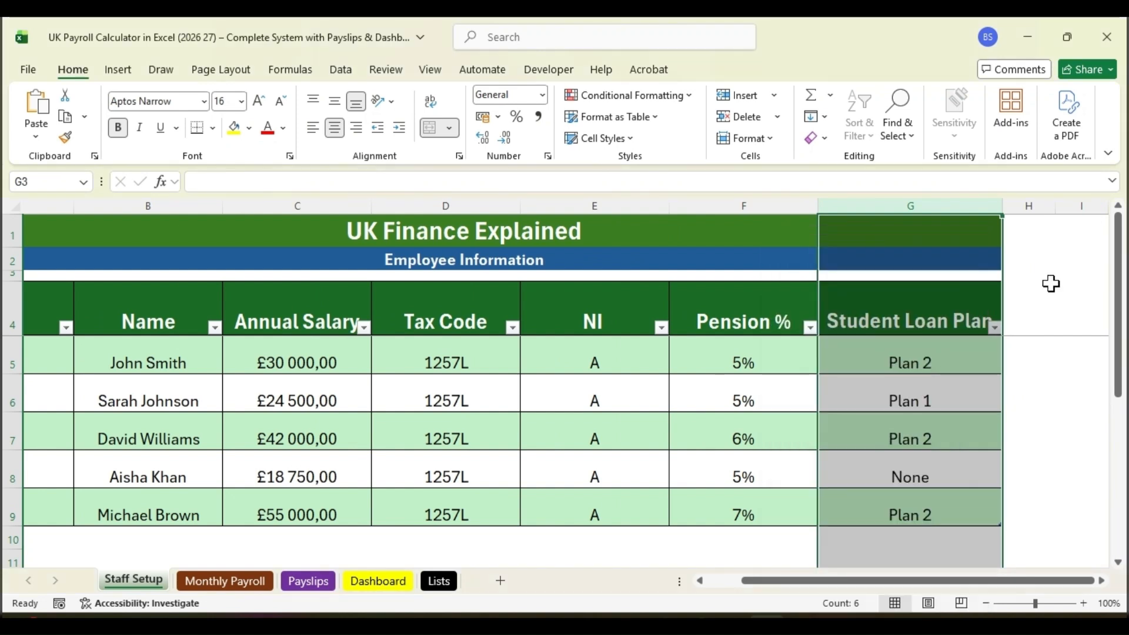
left_click(928, 362)
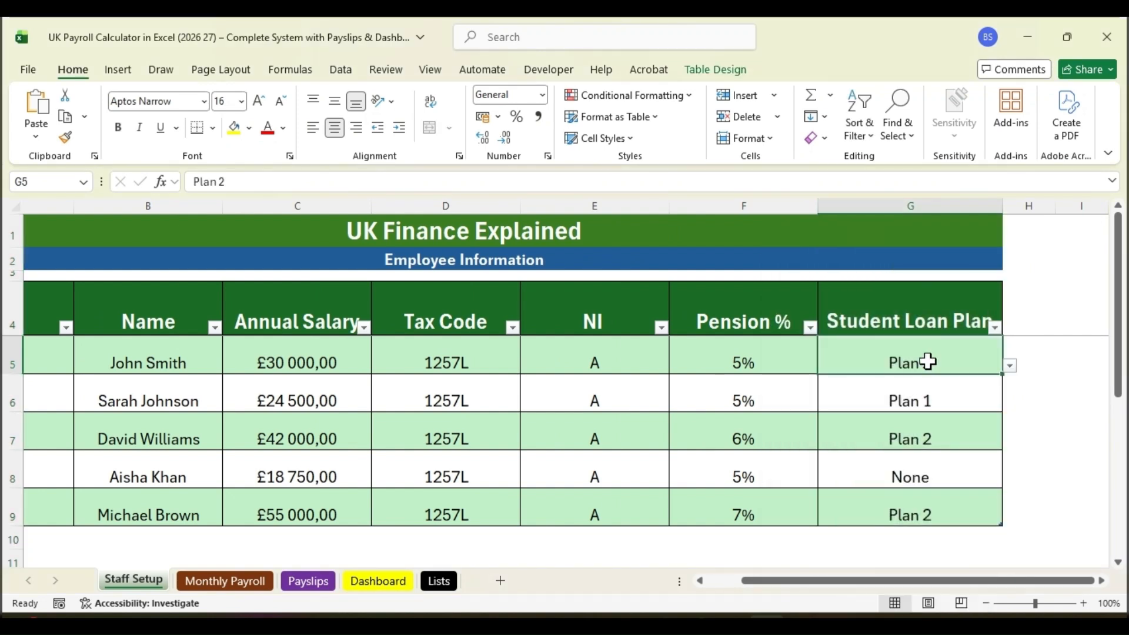
left_click(1010, 366)
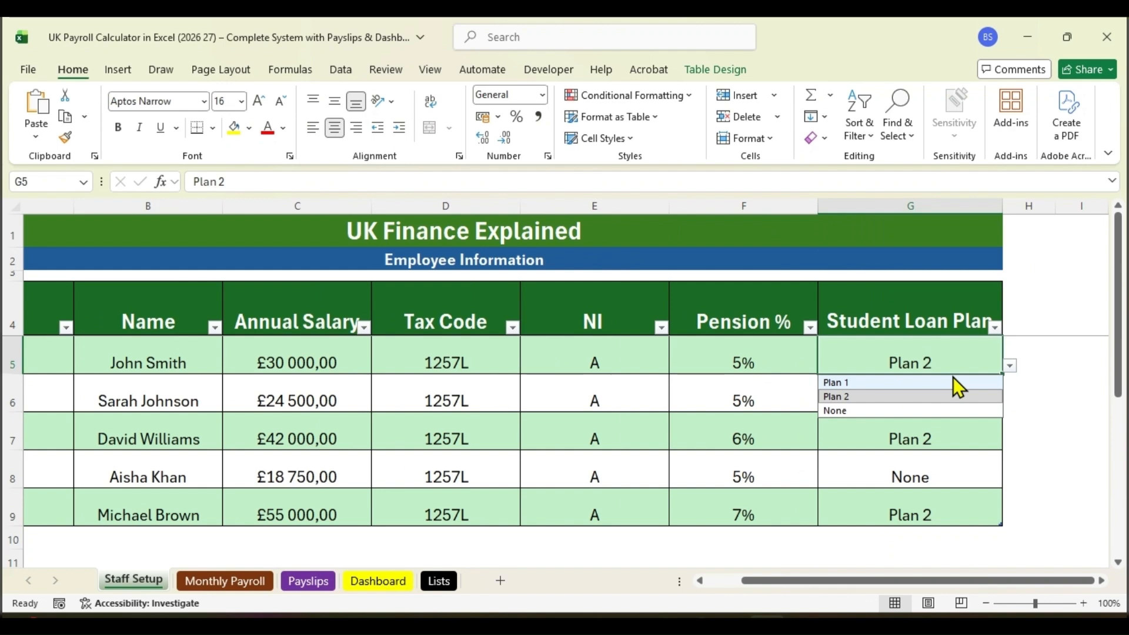
left_click(1080, 393)
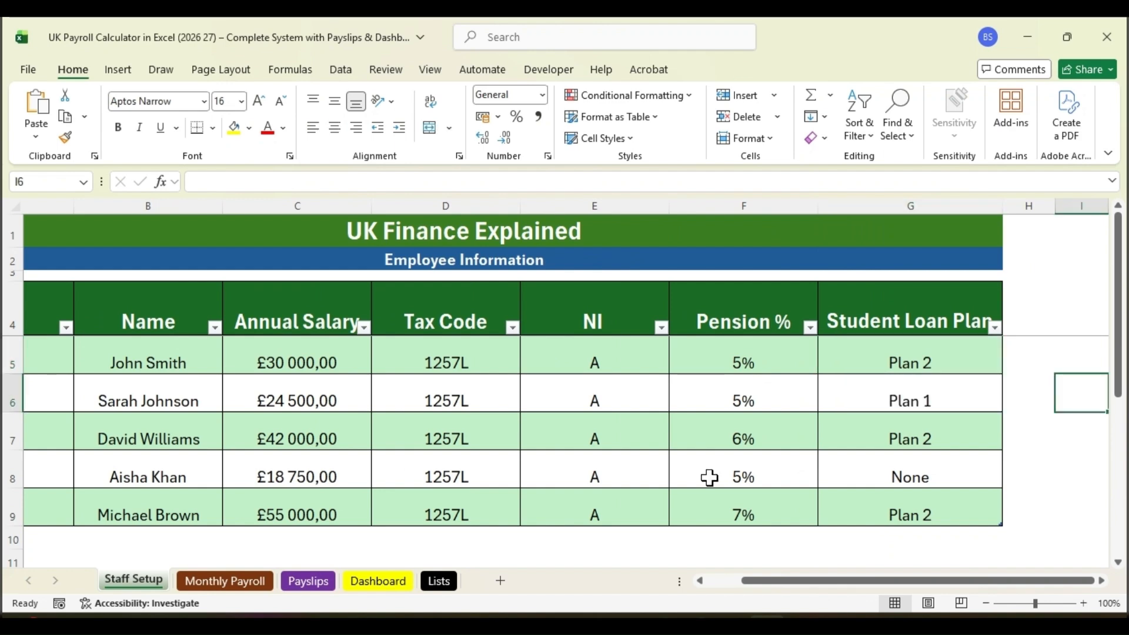
Step: Inspect the Student Loan formula in I5 on the Monthly Payroll sheet
left_click(248, 583)
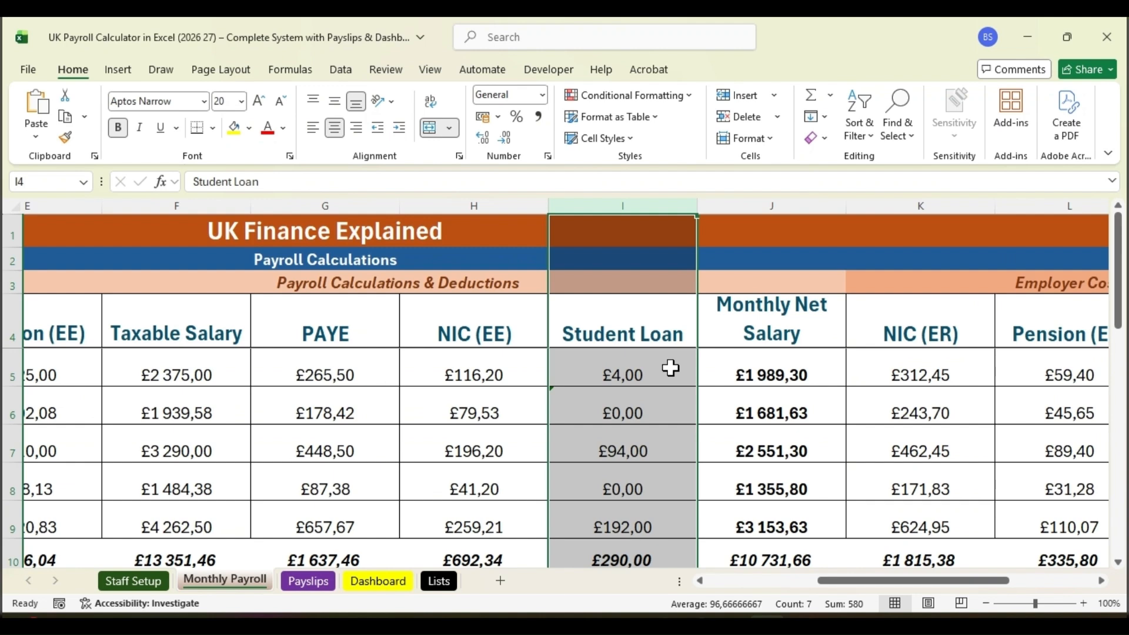
left_click(671, 368)
left_click(454, 201)
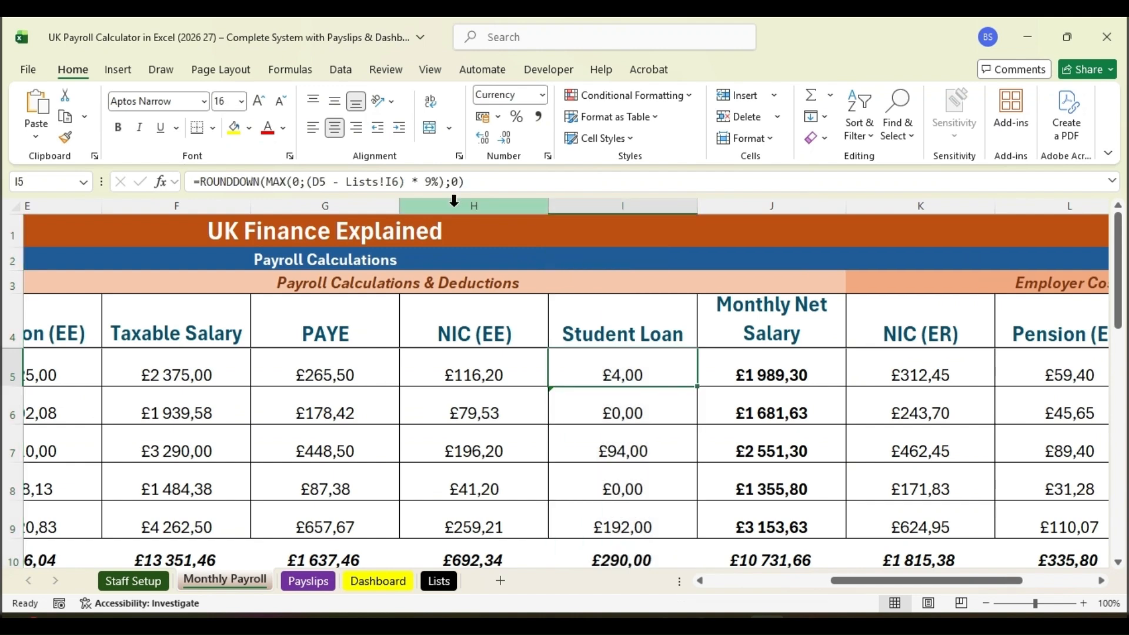
Step: Inspect the Monthly Net Salary formula in J5 together with the taxable salary and deduction cells it references
left_click(772, 206)
left_click_drag(989, 584, 1039, 584)
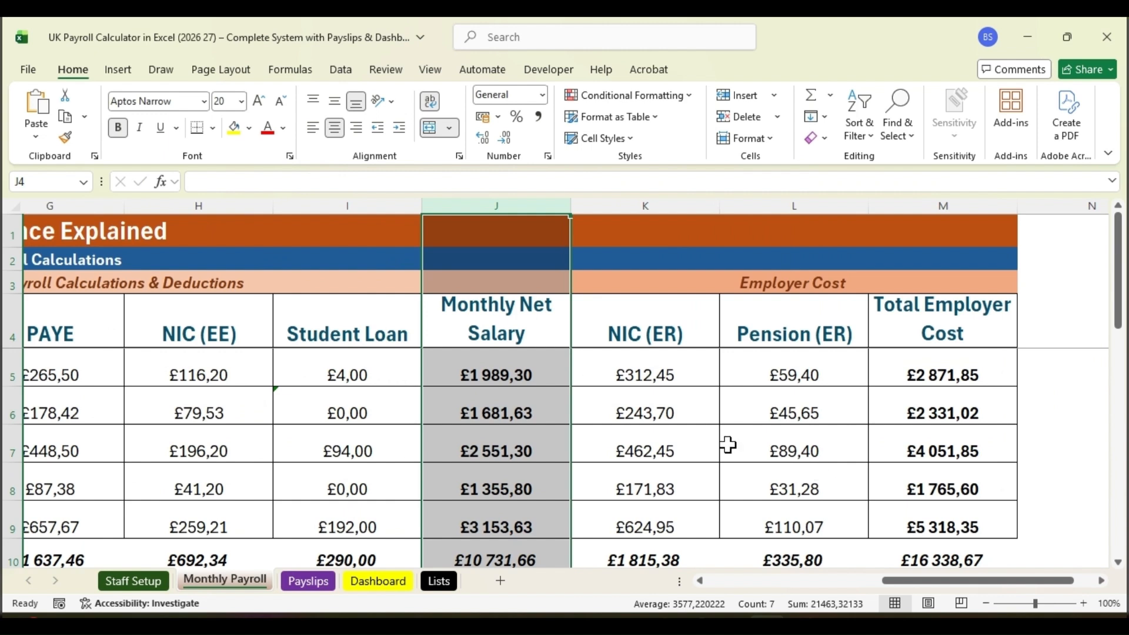
left_click(518, 365)
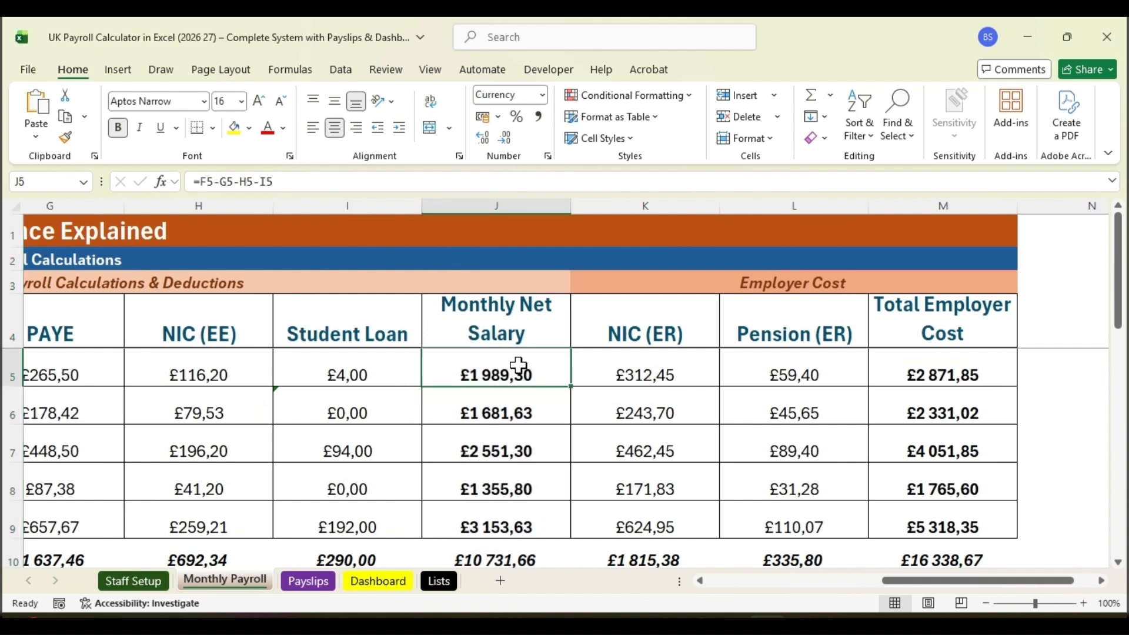
triple_click(303, 188)
left_click_drag(958, 581, 887, 582)
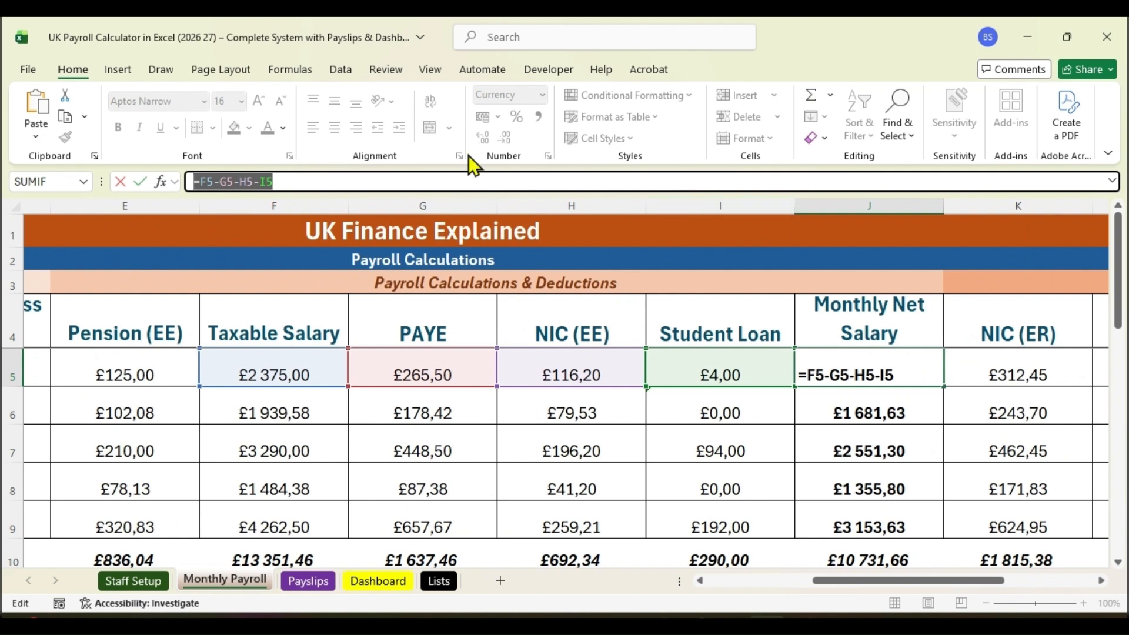
left_click(487, 182)
key("Return")
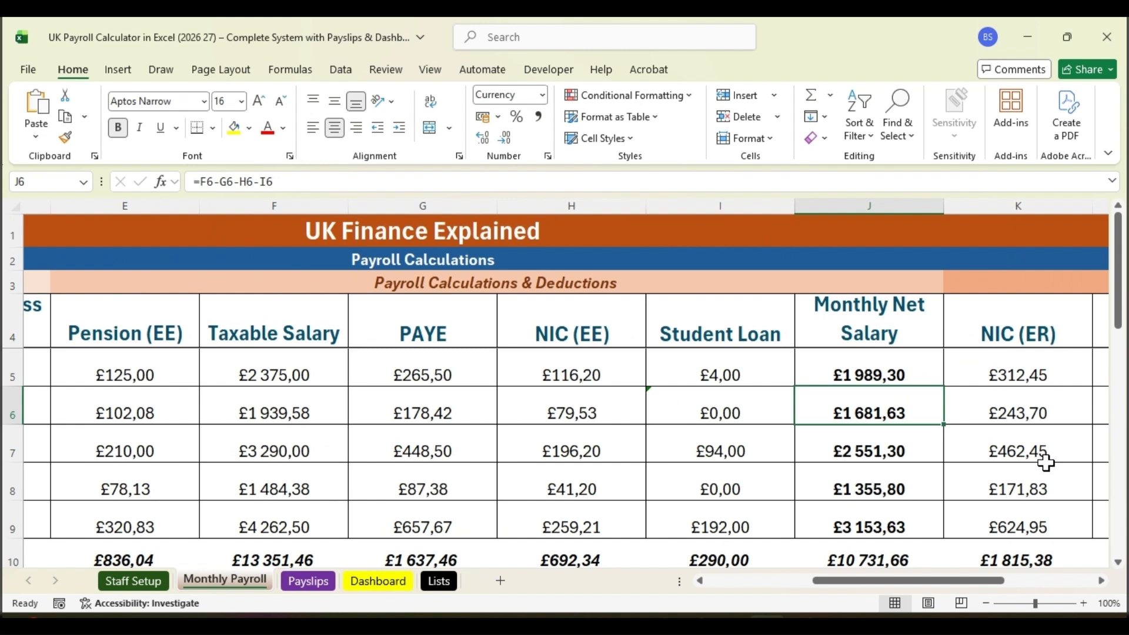
Step: Highlight the Employer Cost section, columns K to M, covering NIC (ER), Pension (ER) and Total Employer Cost
left_click_drag(964, 580, 1054, 582)
left_click(544, 204)
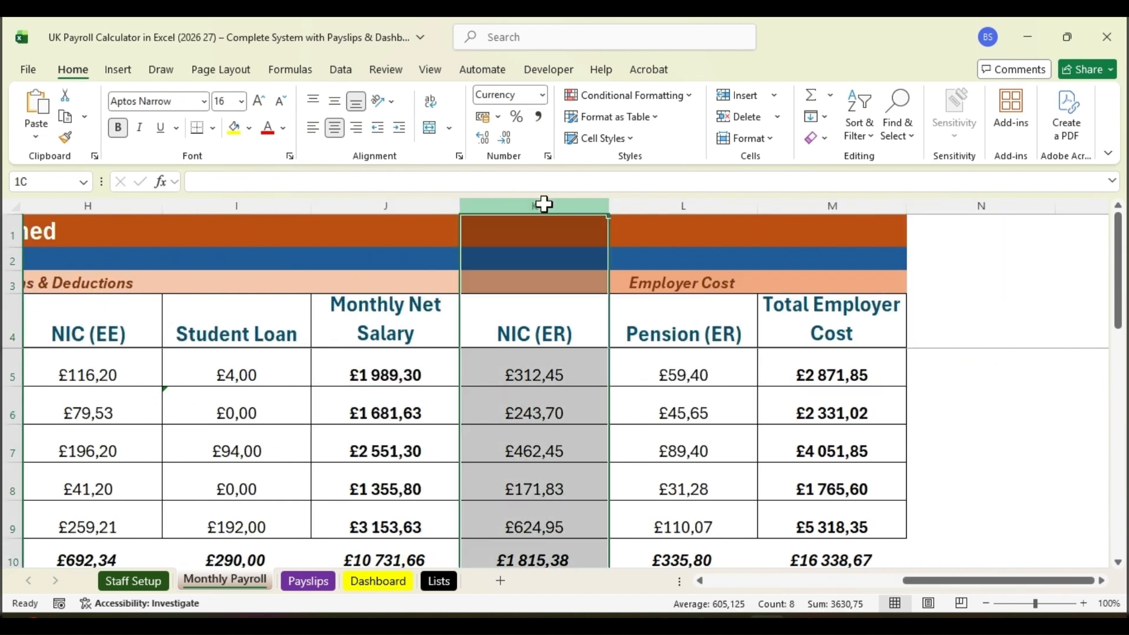
left_click_drag(544, 204, 802, 267)
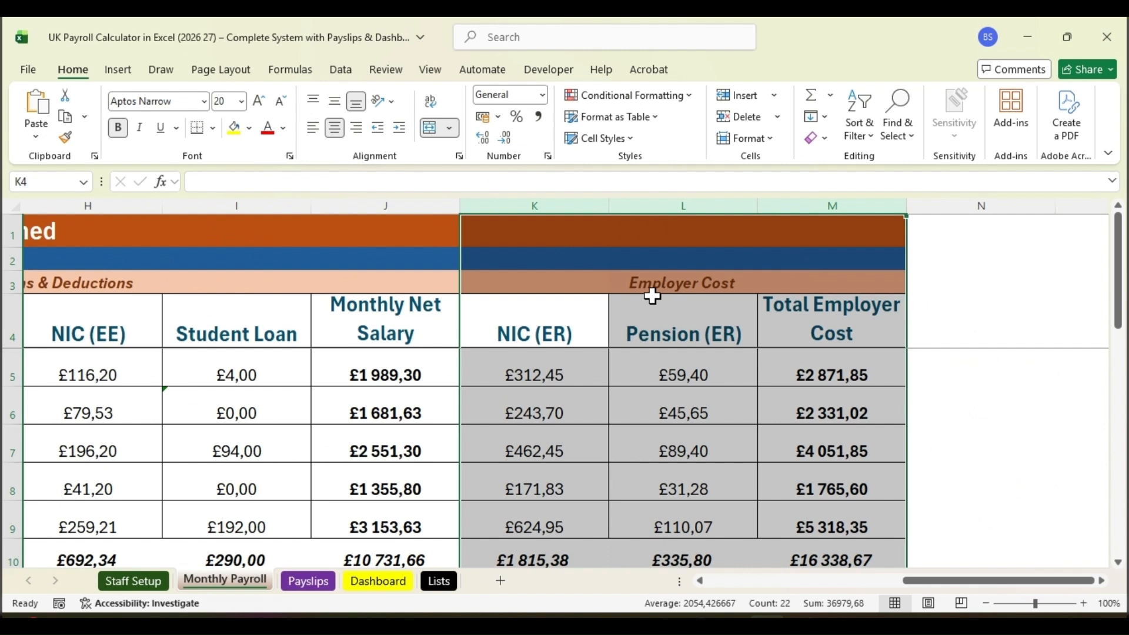
Step: Inspect the employer NIC formula in K5 together with the monthly gross salary cell it references
left_click(529, 201)
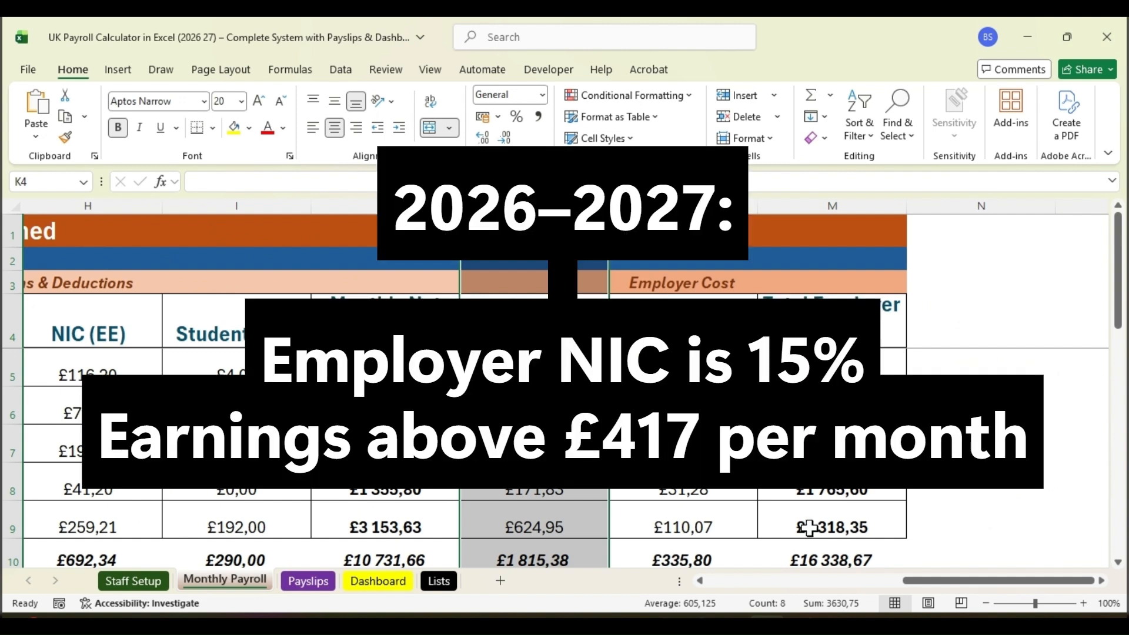
left_click_drag(954, 581, 758, 581)
left_click(7, 377)
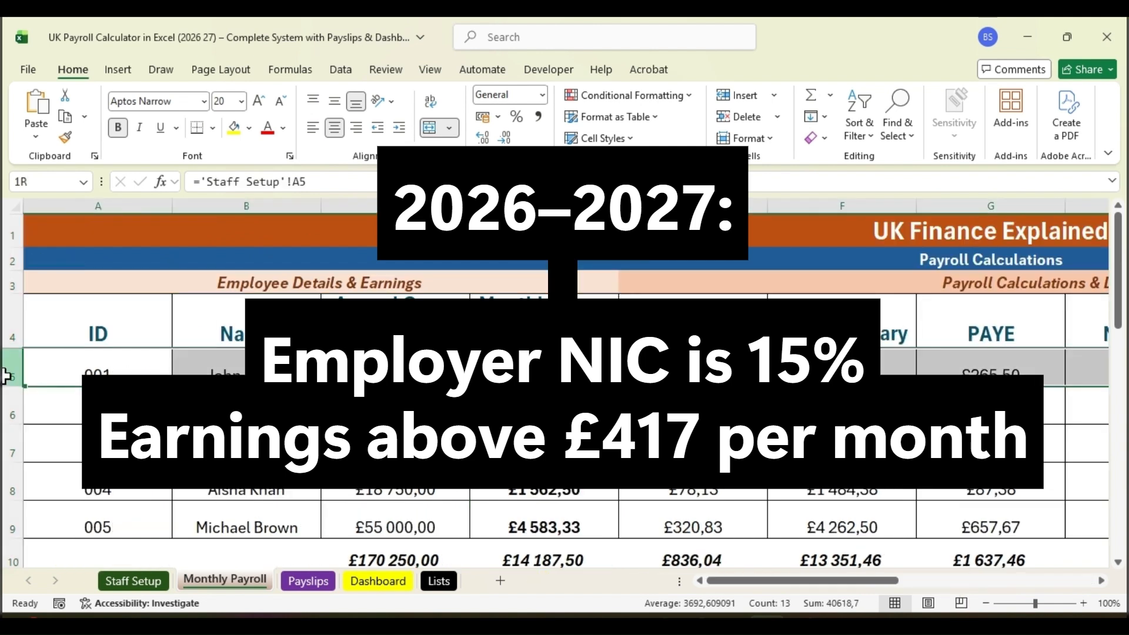
left_click_drag(820, 580, 1025, 587)
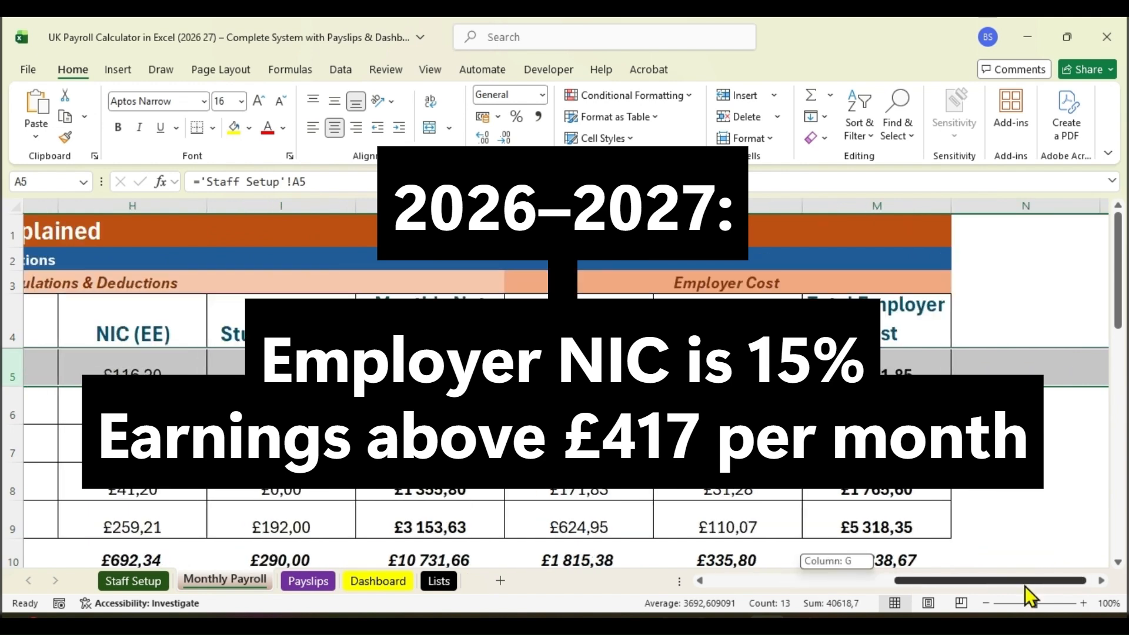
left_click(578, 368)
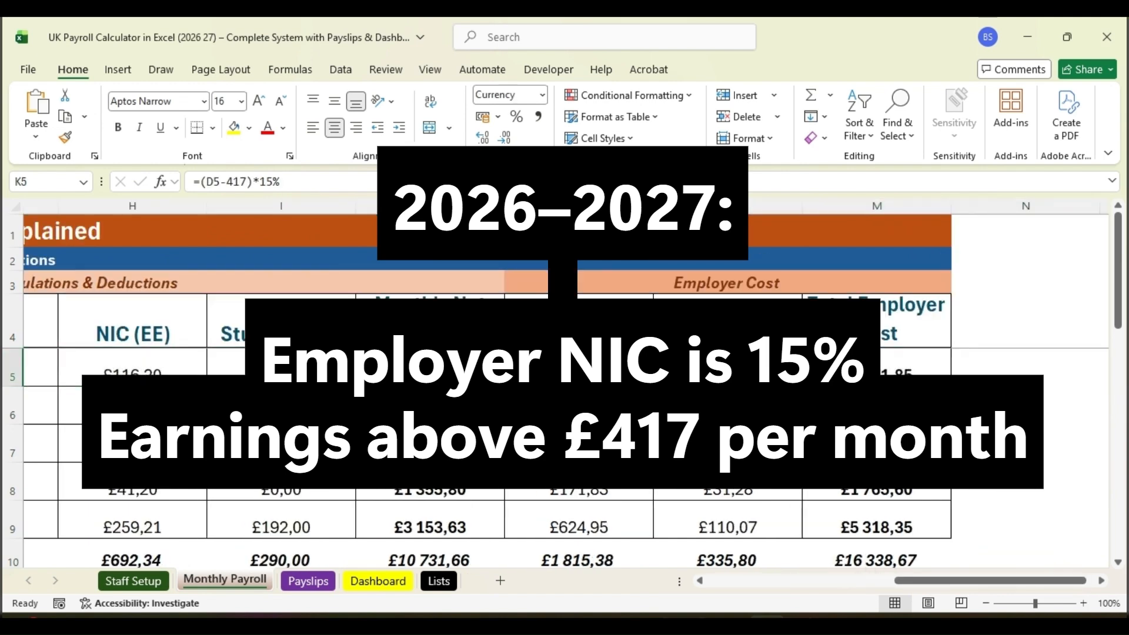
triple_click(302, 181)
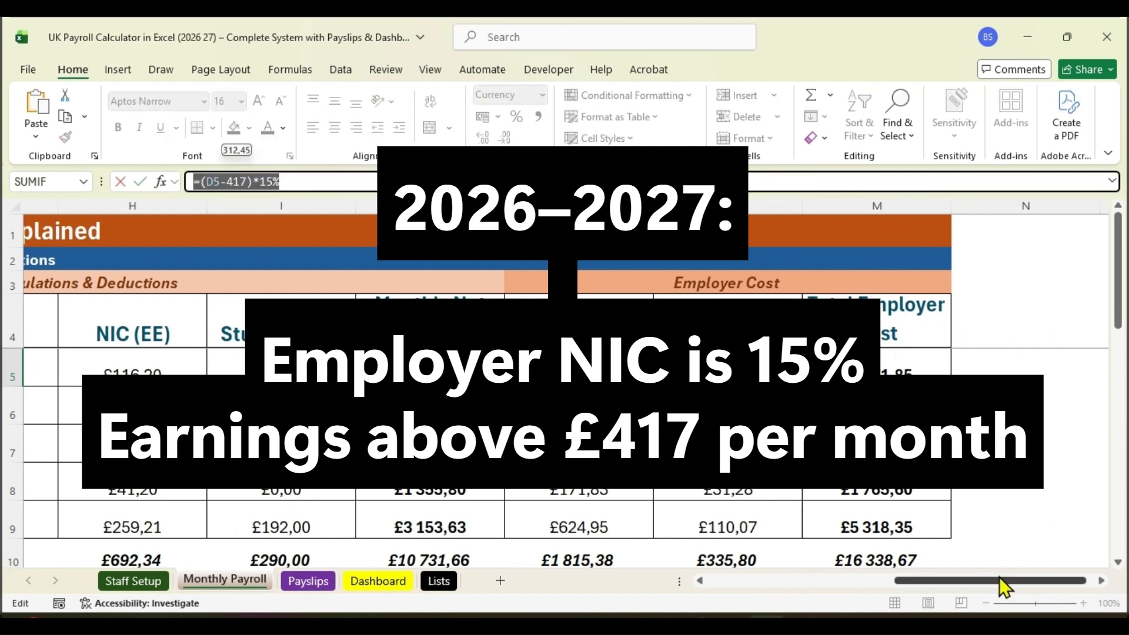
left_click_drag(1000, 577, 861, 585)
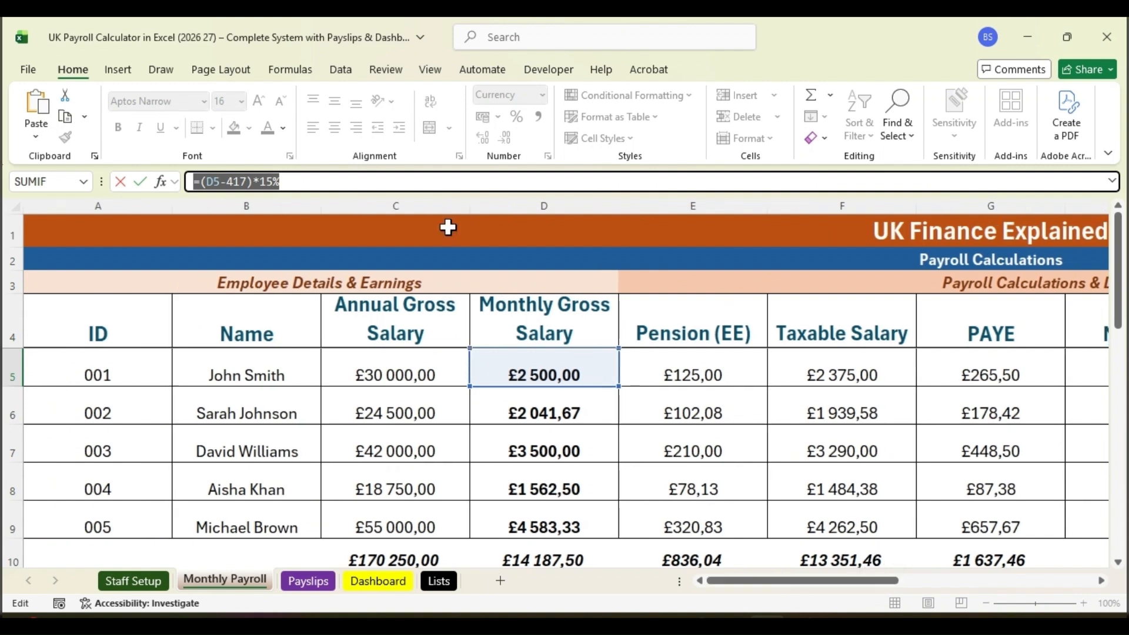
left_click(429, 182)
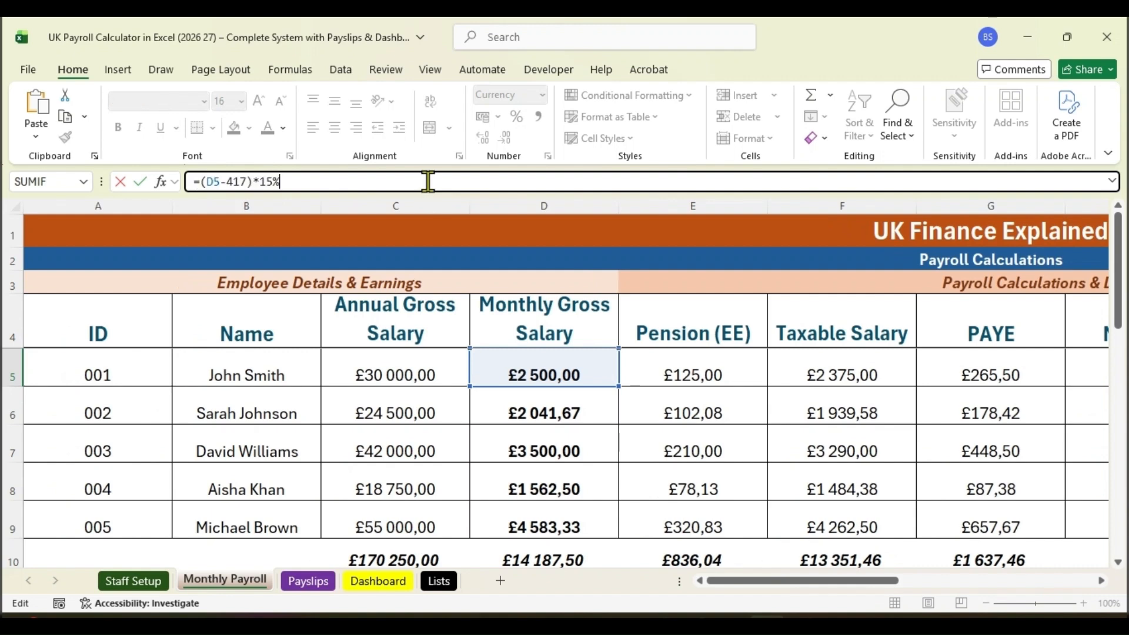
key("Return")
left_click(1060, 394)
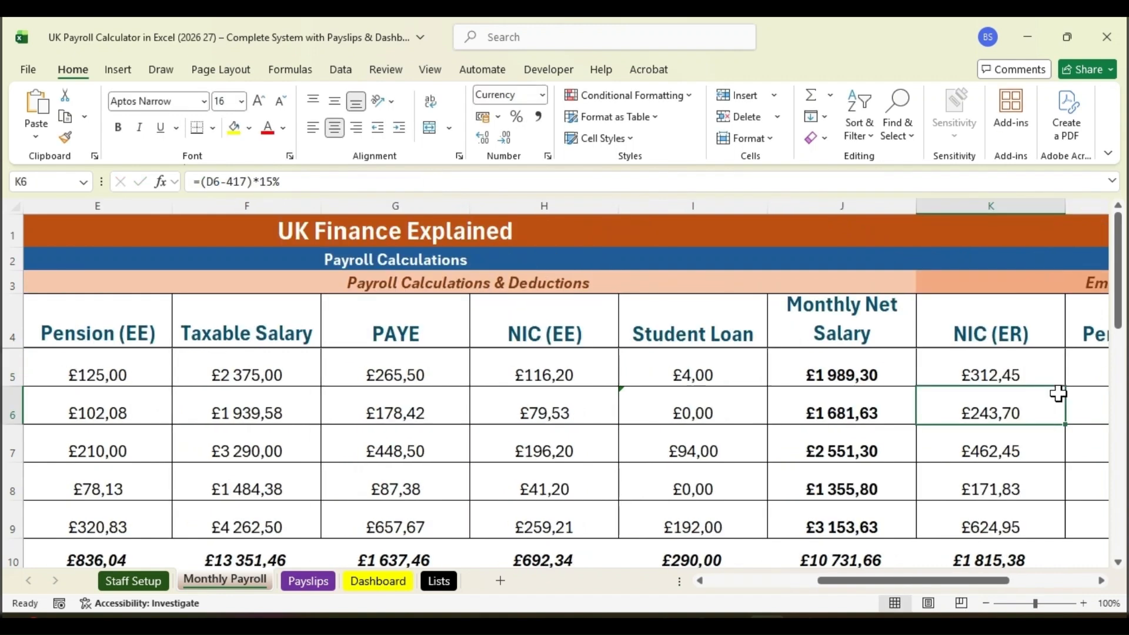
Step: Check the NIC (ER) formulas down column K for the employees in rows 5 to 9
scroll(750, 369, "right", 2)
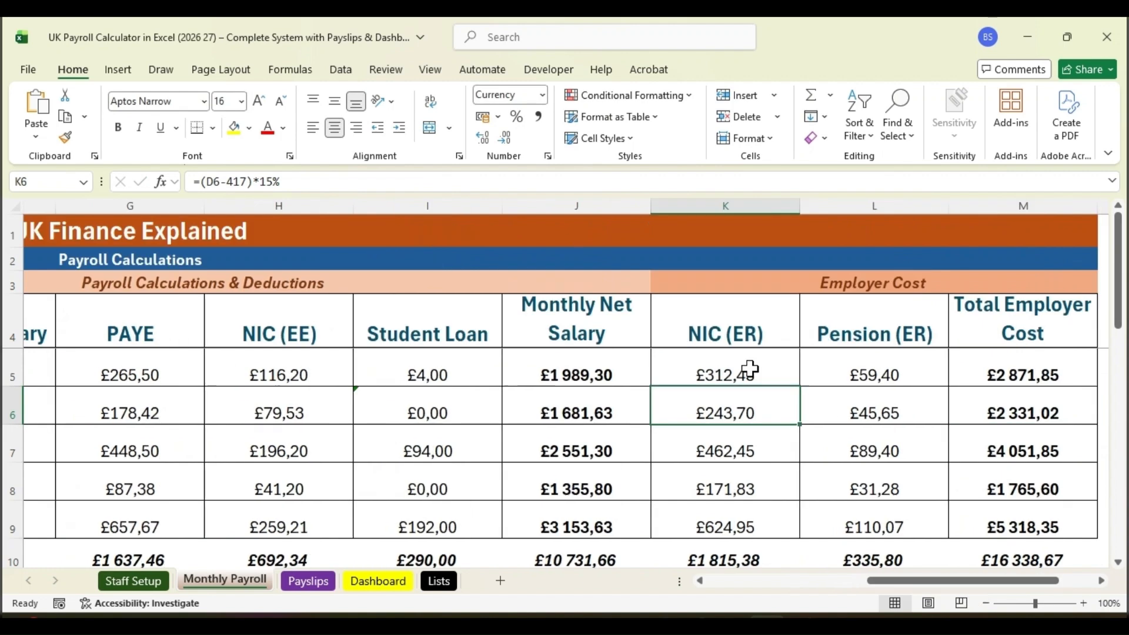
left_click(750, 369)
left_click(752, 405)
left_click(769, 483)
left_click(773, 530)
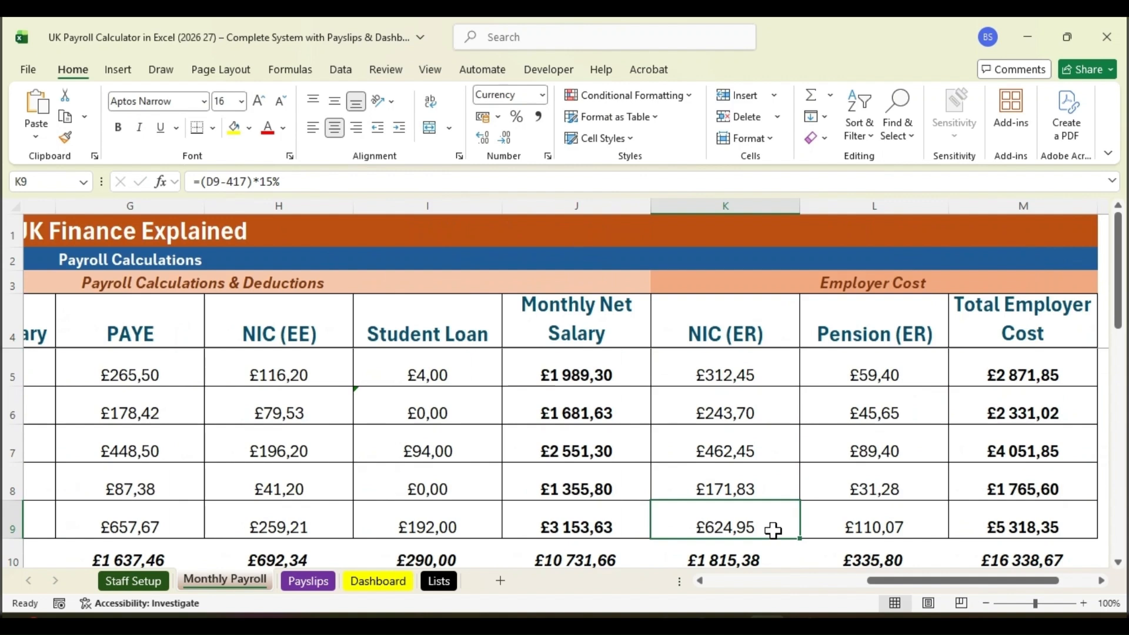
Step: Highlight the Pension (ER) column beside NIC (ER) and inspect the employer pension formula in L5
left_click(862, 203)
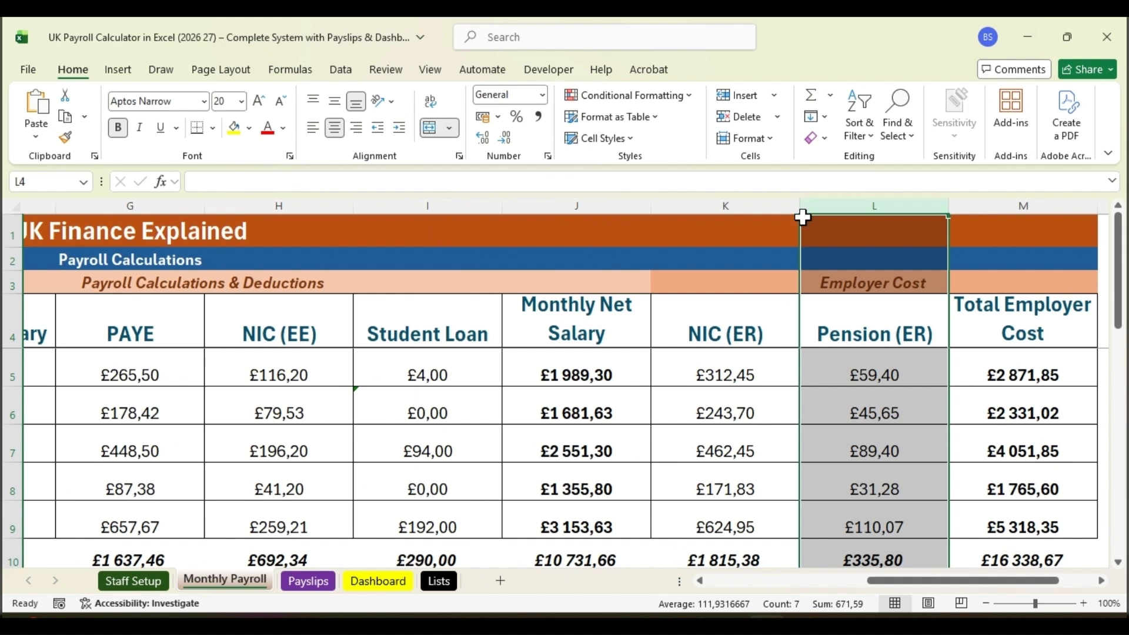
left_click(764, 206)
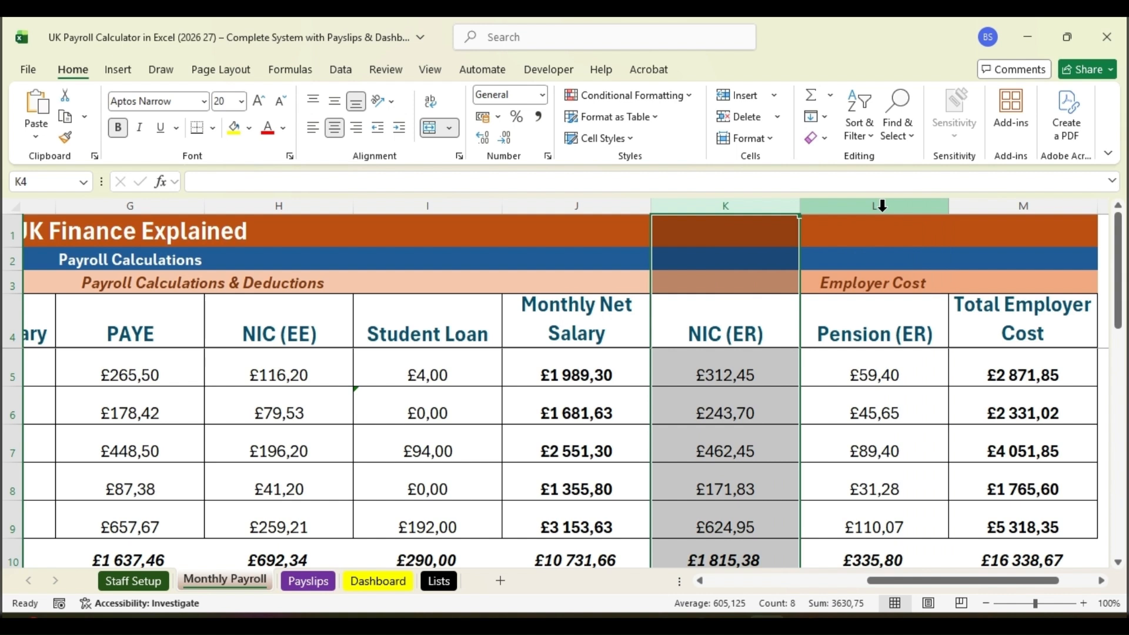
left_click(882, 206)
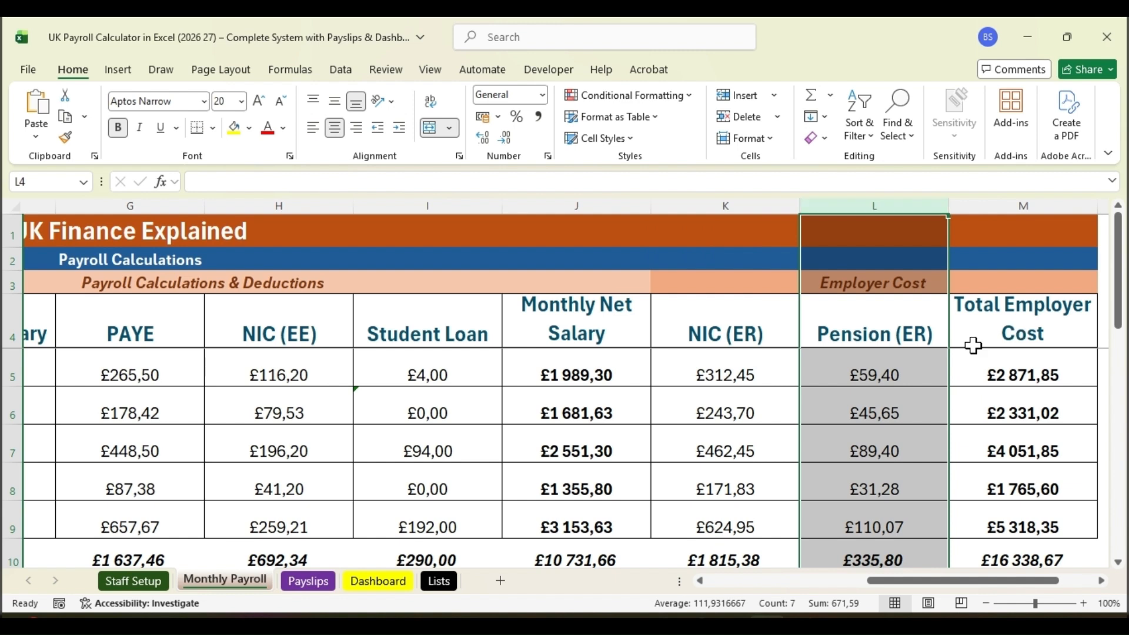
left_click(904, 367)
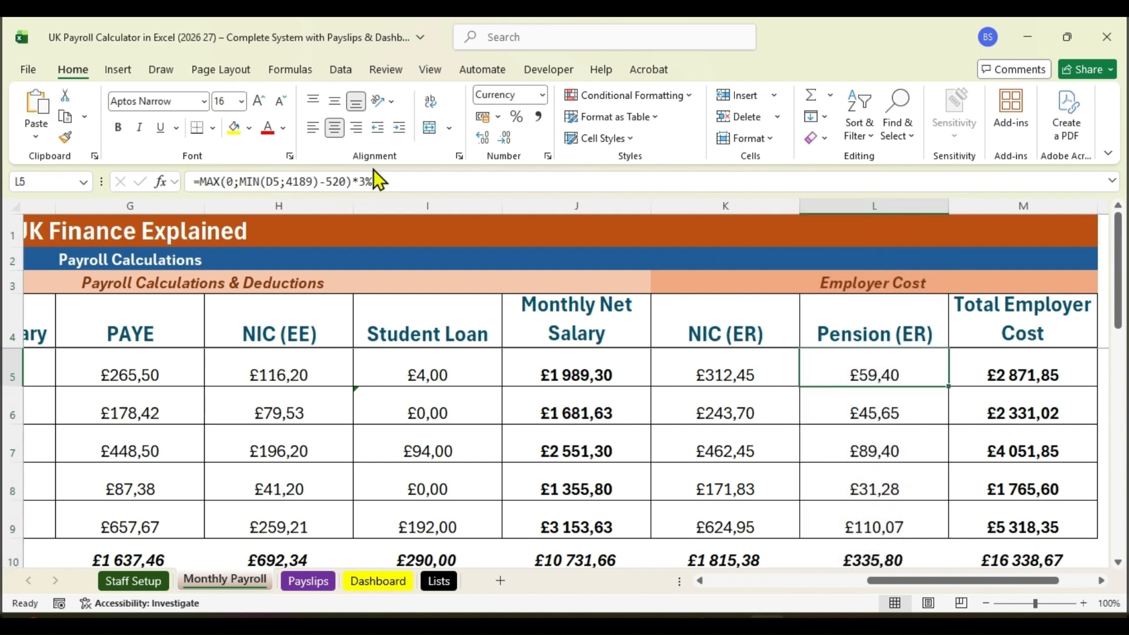
left_click_drag(373, 177, 194, 181)
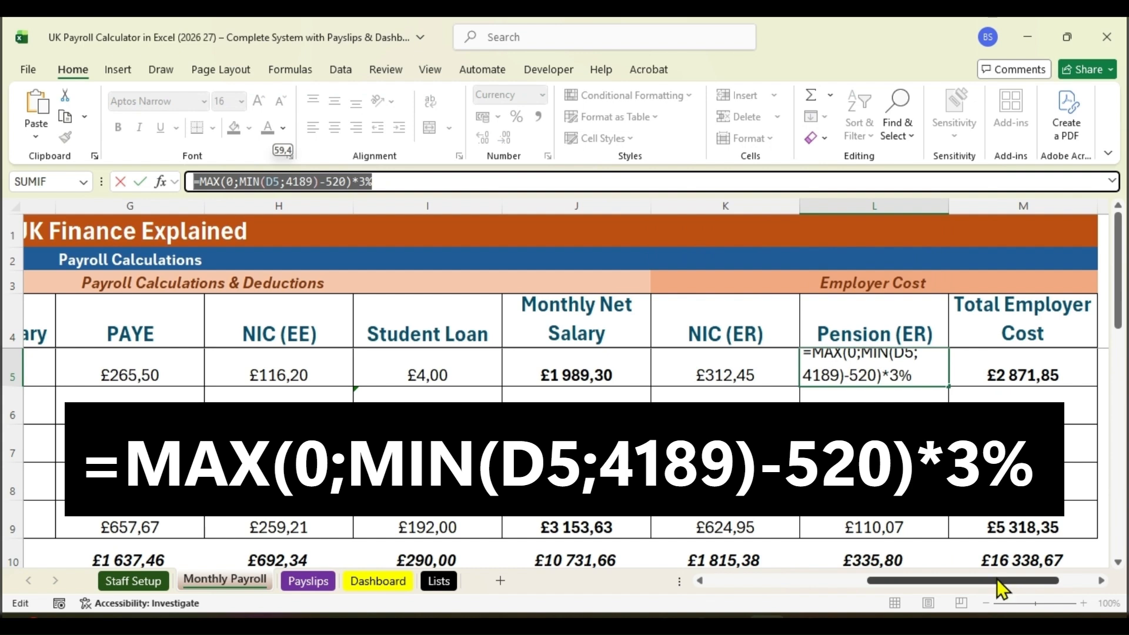
left_click_drag(997, 578, 1015, 598)
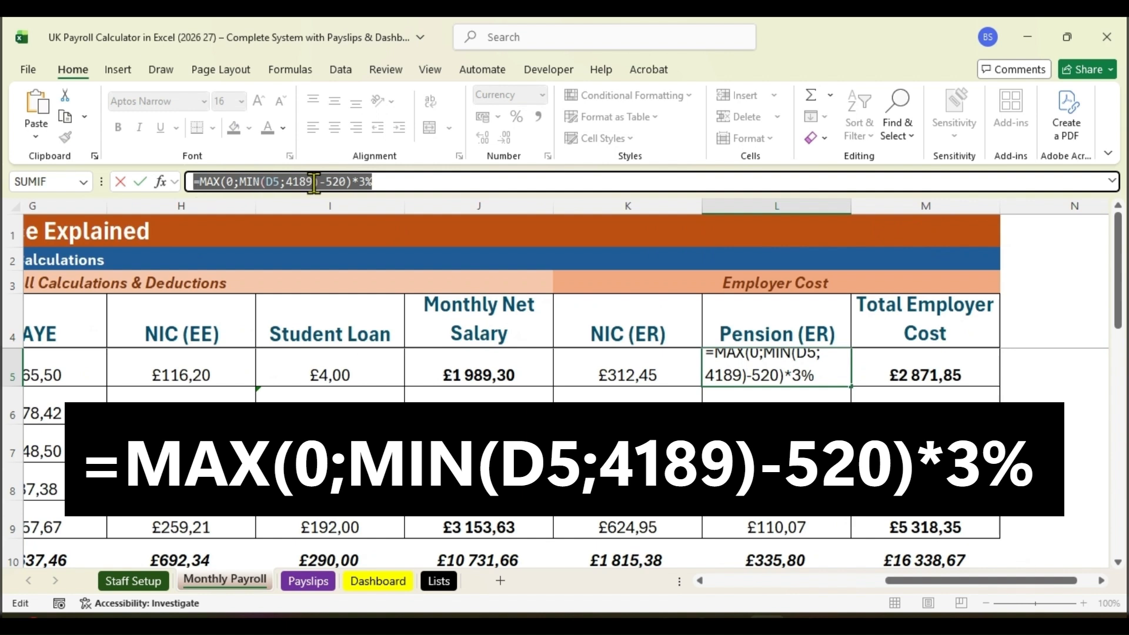
left_click(389, 183)
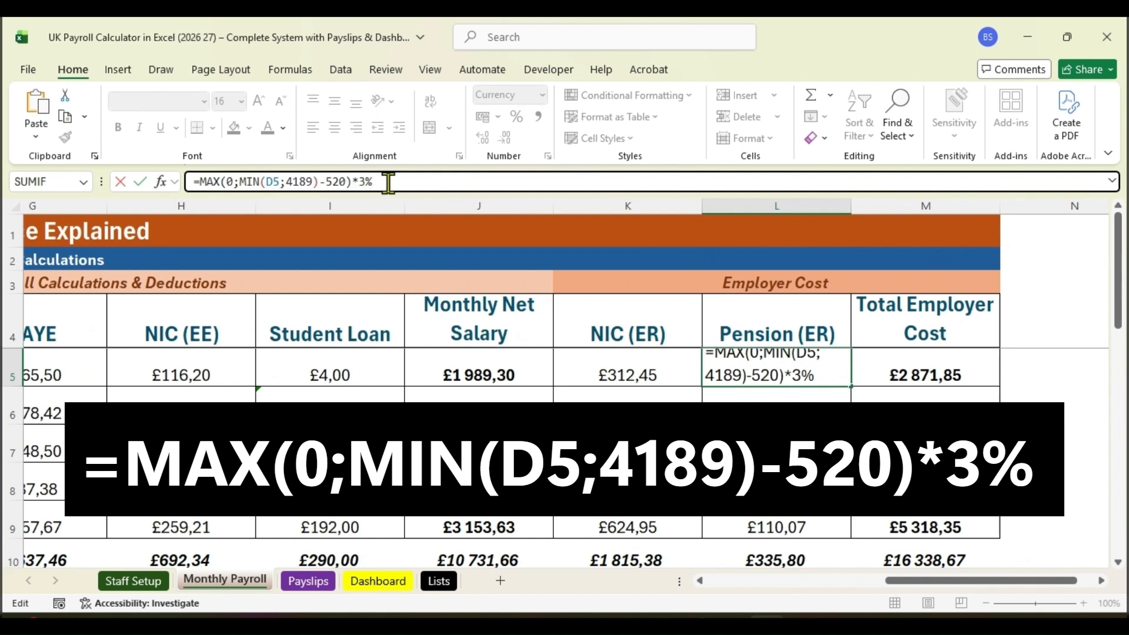
key("Return")
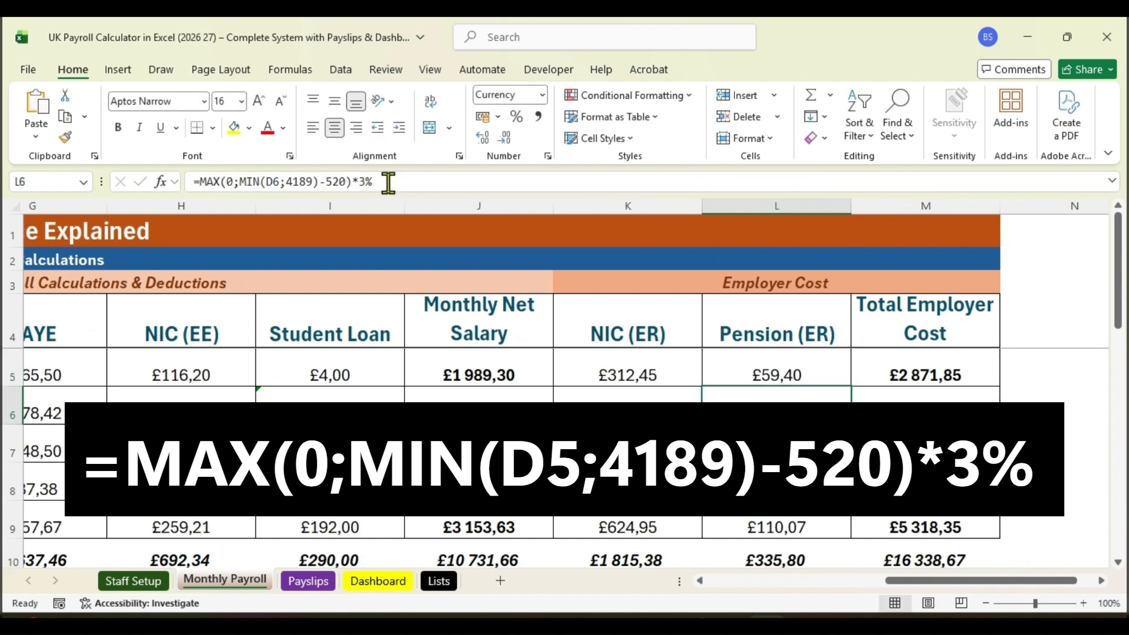
Step: Check the Pension (ER) formulas down column L for the employees in rows 5 to 9
left_click(809, 371)
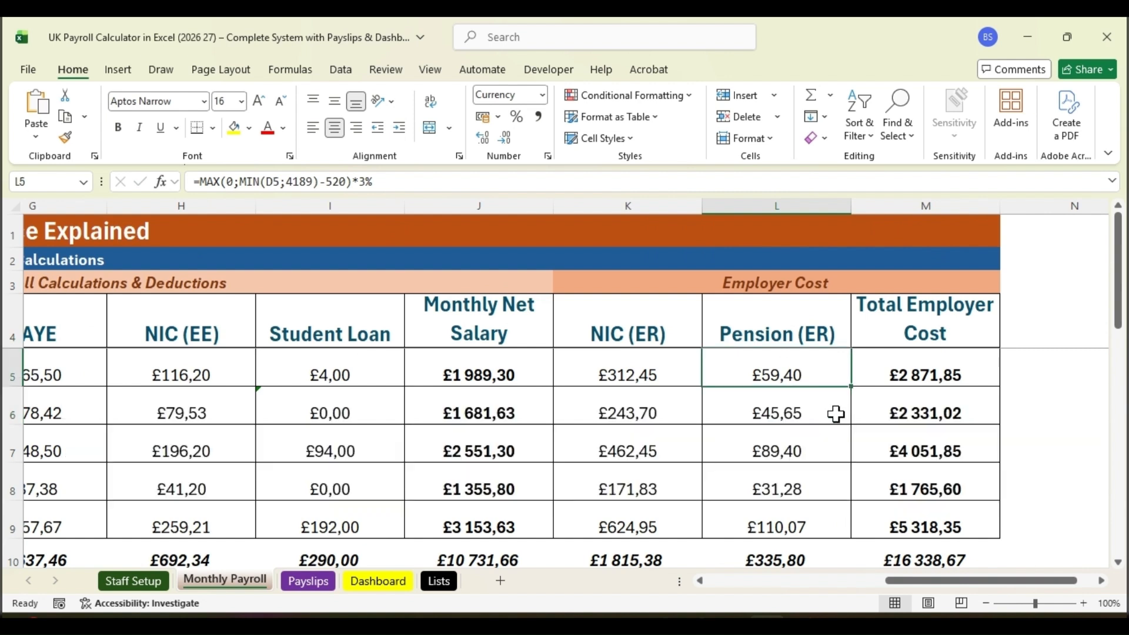
left_click(833, 448)
left_click(828, 475)
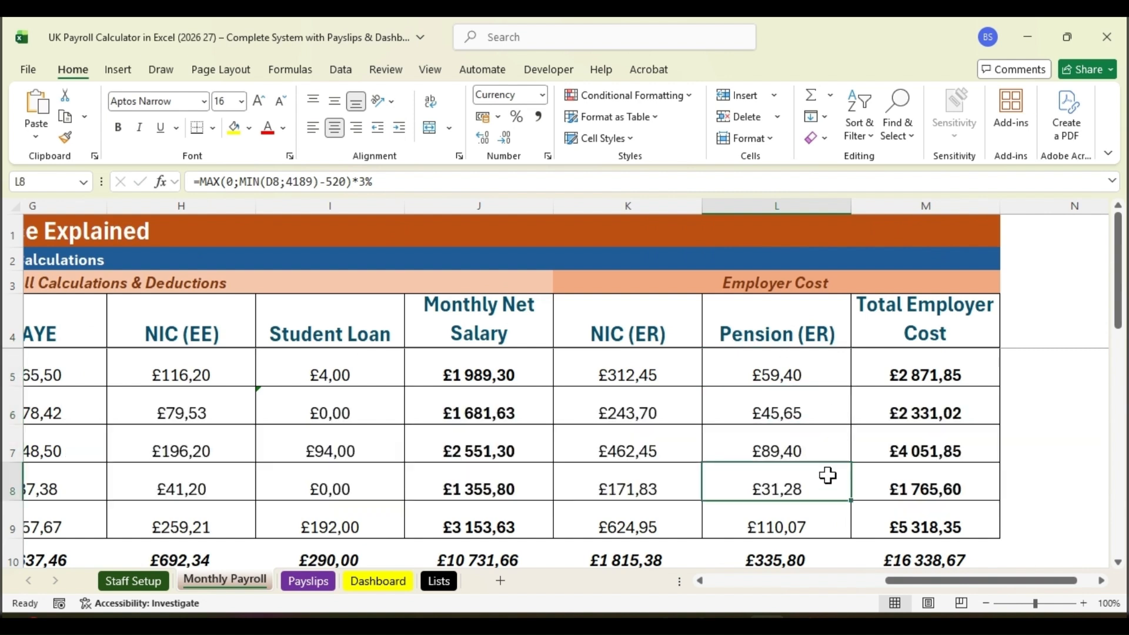
left_click(836, 527)
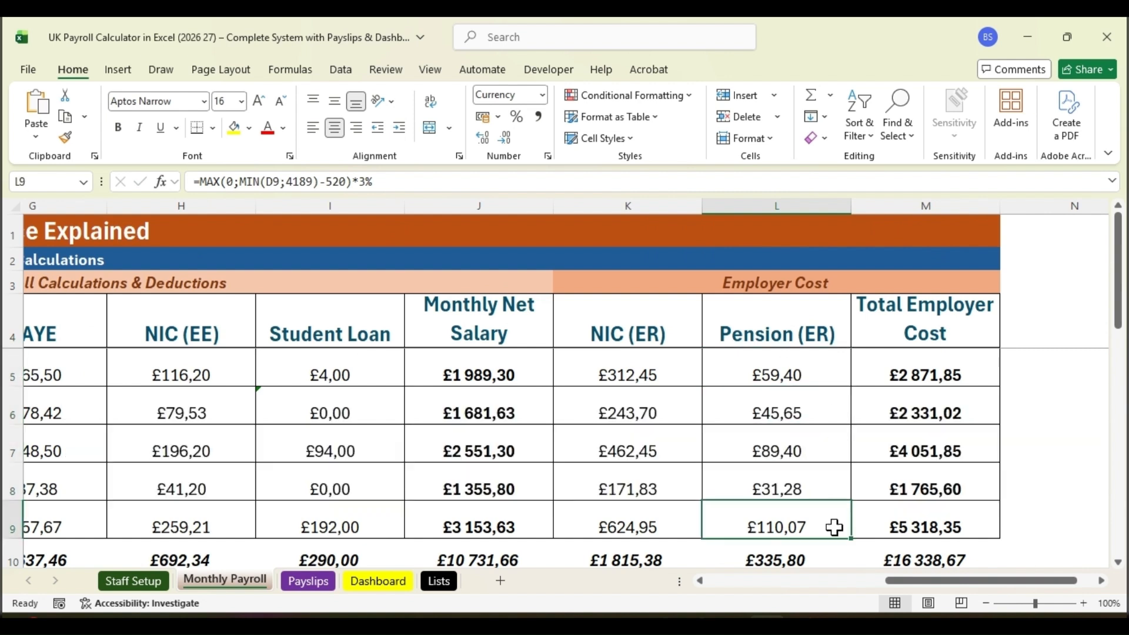
left_click(814, 385)
Step: Inspect the Total Employer Cost formula in M5 together with the gross salary, NIC (ER) and Pension (ER) cells it references
left_click(922, 377)
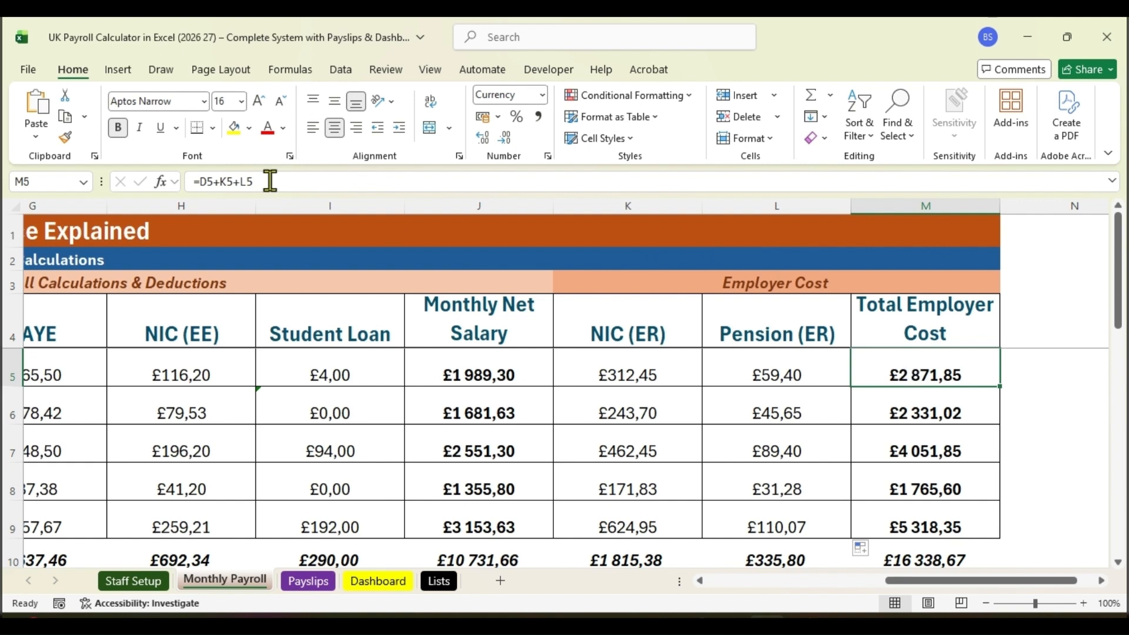
left_click_drag(270, 181, 194, 181)
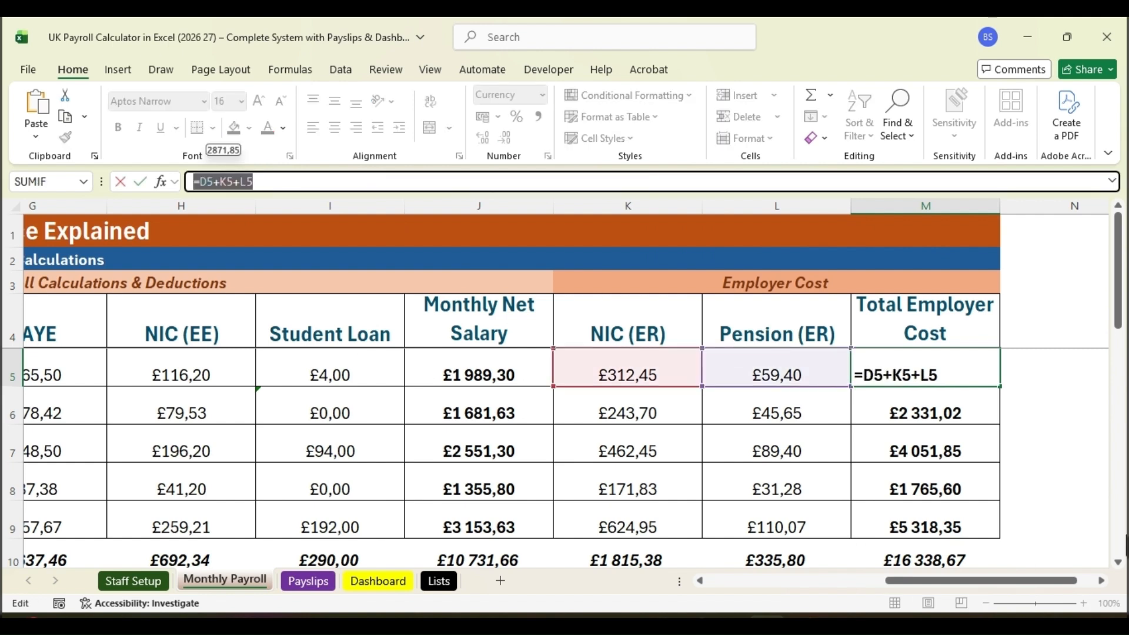
left_click_drag(1032, 584, 877, 595)
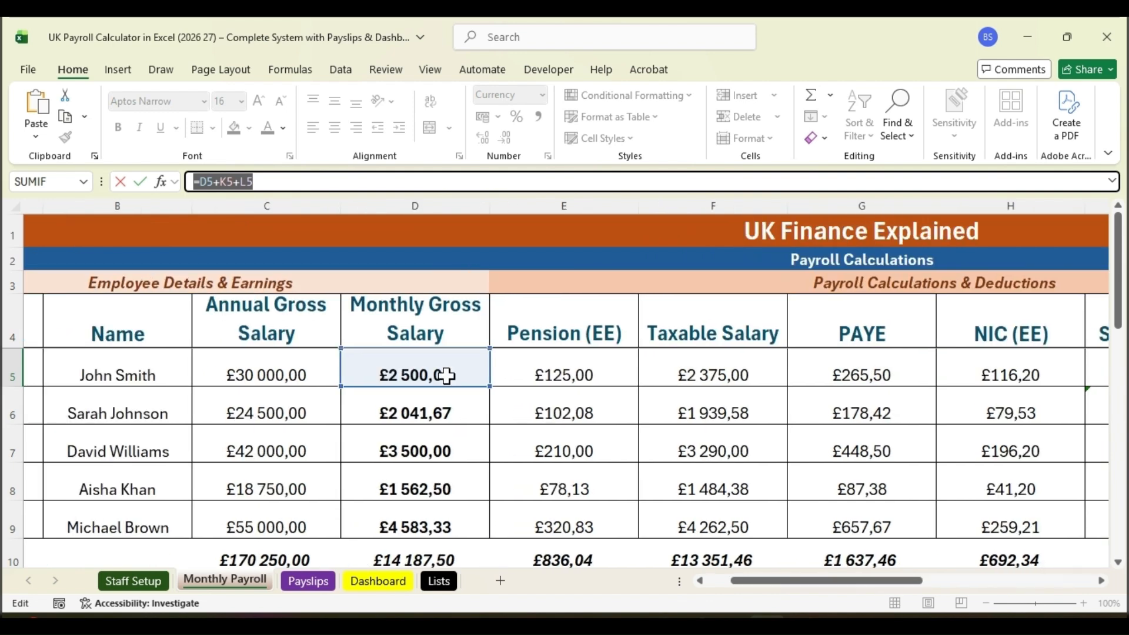
left_click_drag(898, 587, 1061, 580)
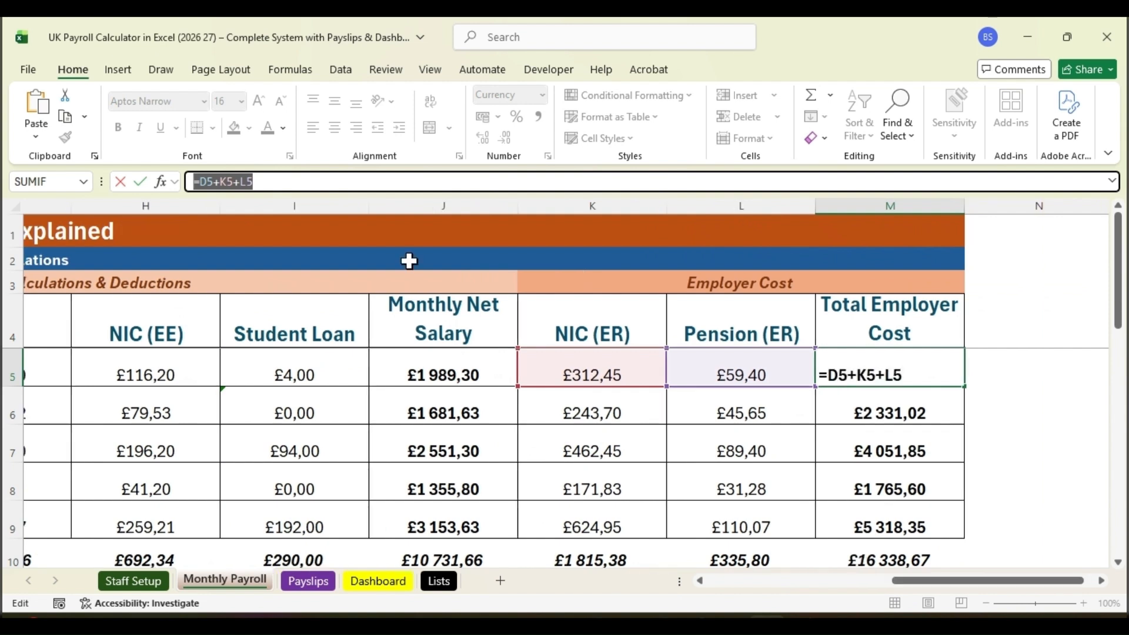
left_click(289, 185)
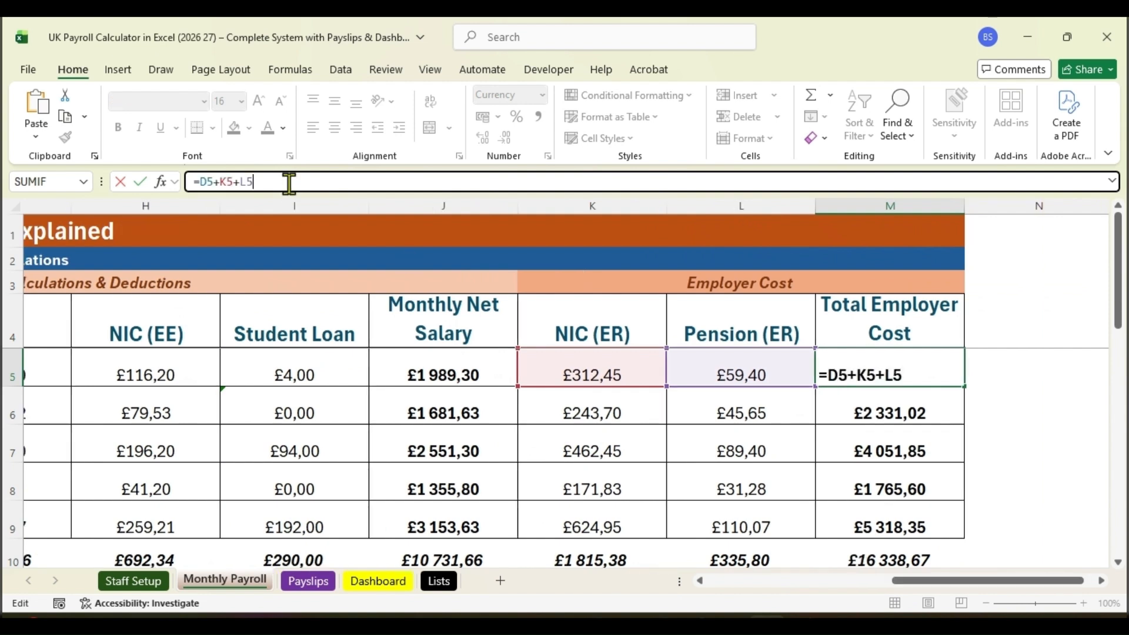
key("Return")
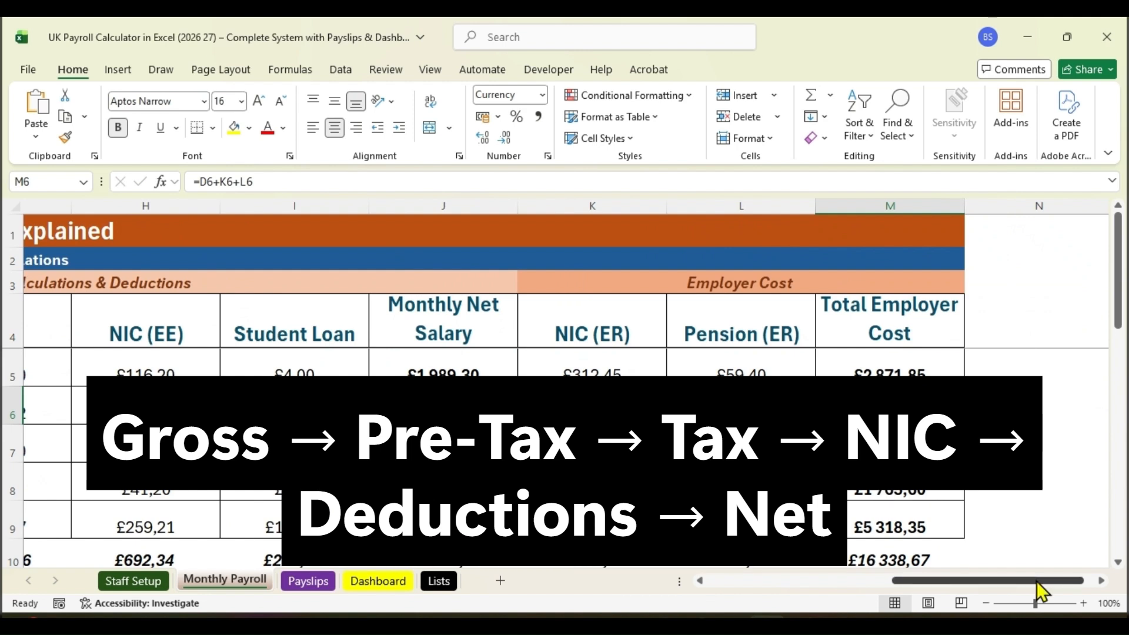
Step: Review the employee table on the Staff Setup sheet and the full width of the Monthly Payroll sheet
left_click_drag(1036, 581, 817, 587)
left_click(150, 586)
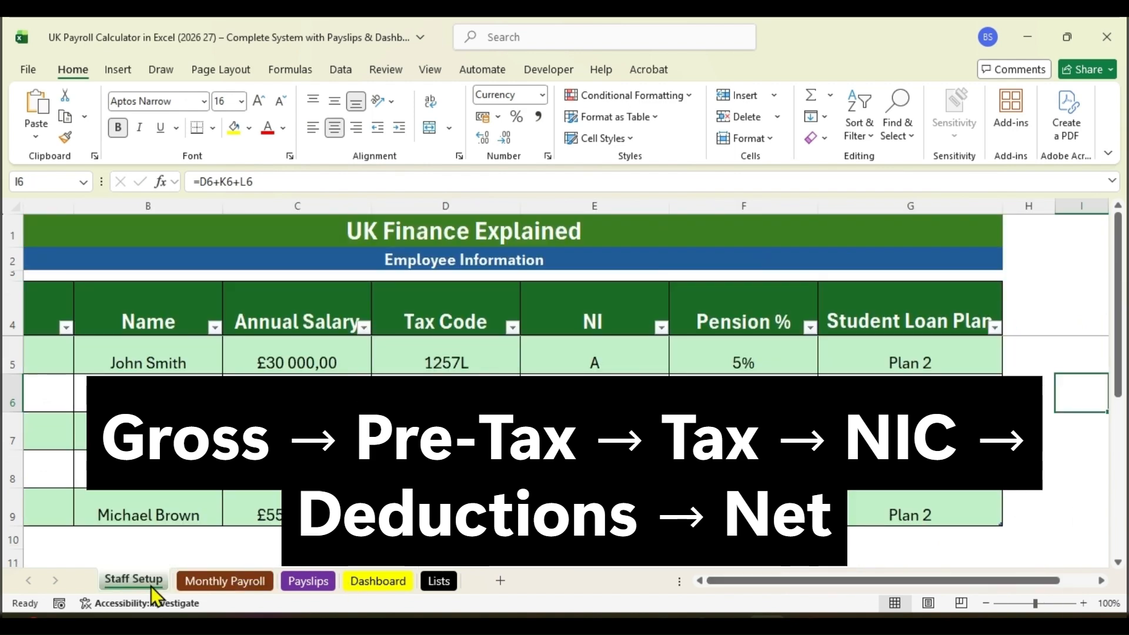
left_click_drag(776, 581, 721, 577)
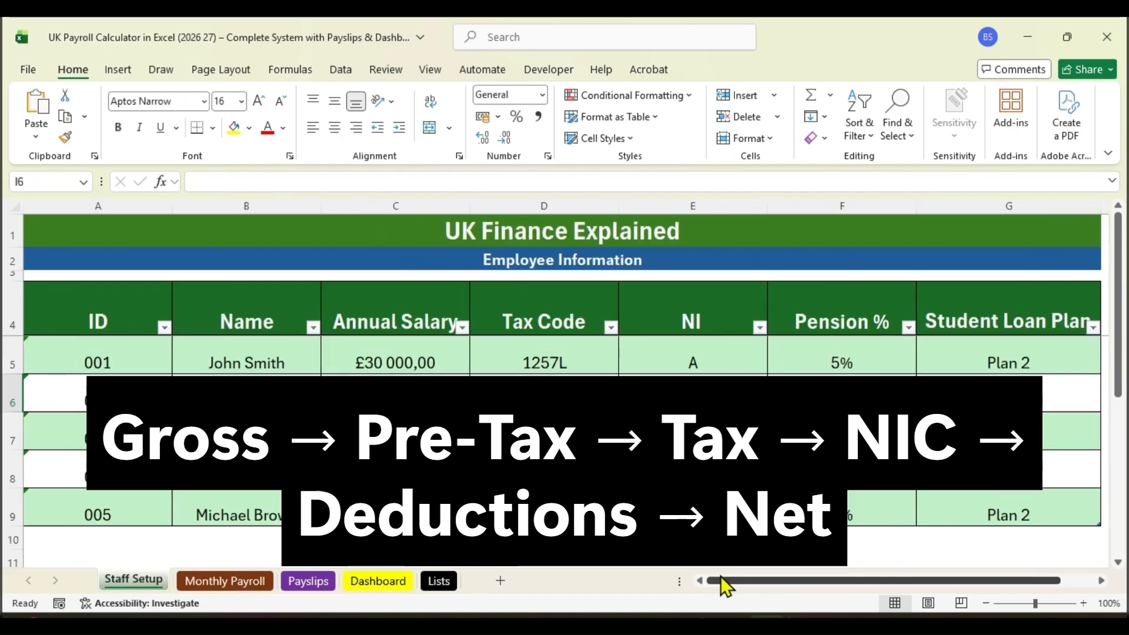
left_click(255, 584)
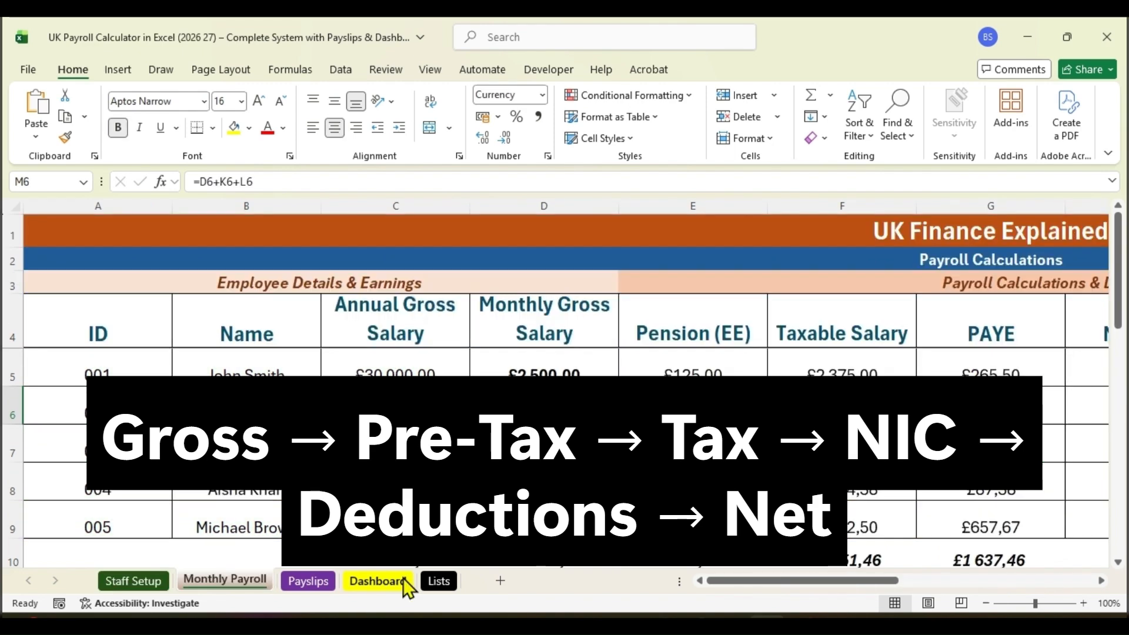
left_click_drag(760, 583, 924, 600)
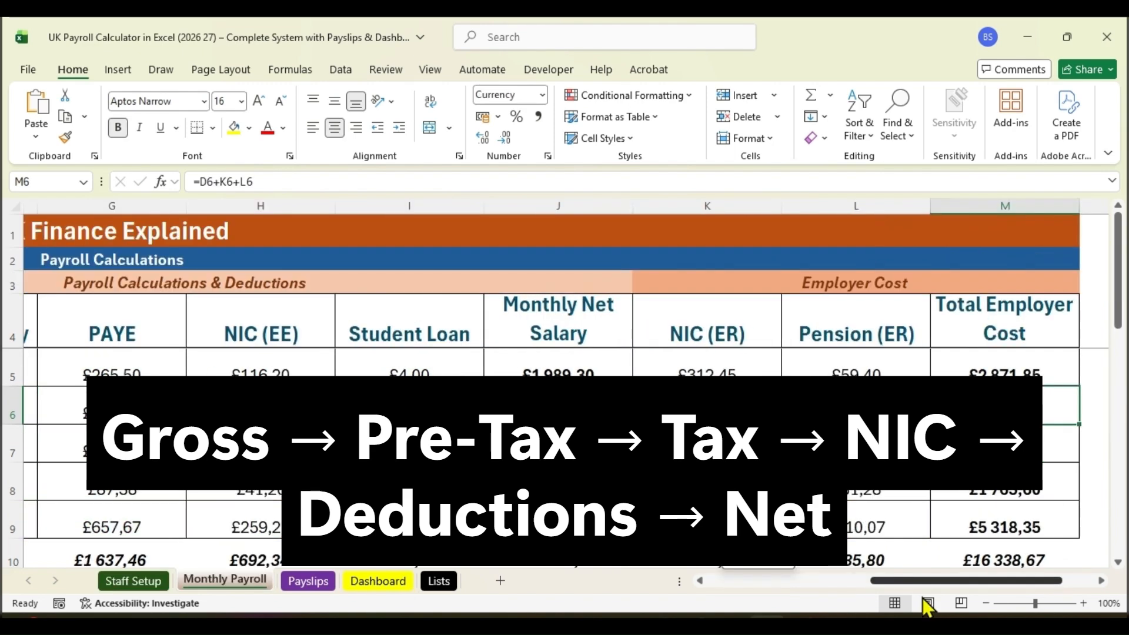
Step: Look through the Payslips, Dashboard and Lists sheets, including the student loan, tax rate and tax code tables
left_click(319, 585)
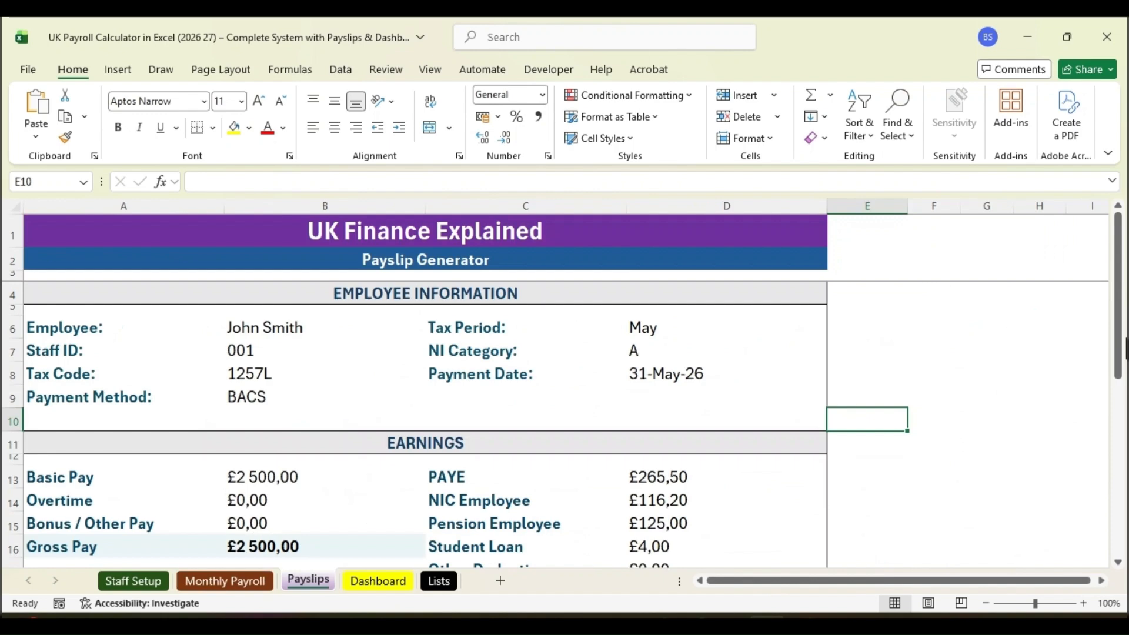
left_click_drag(1124, 348, 1124, 320)
key("ctrl+Page_Down")
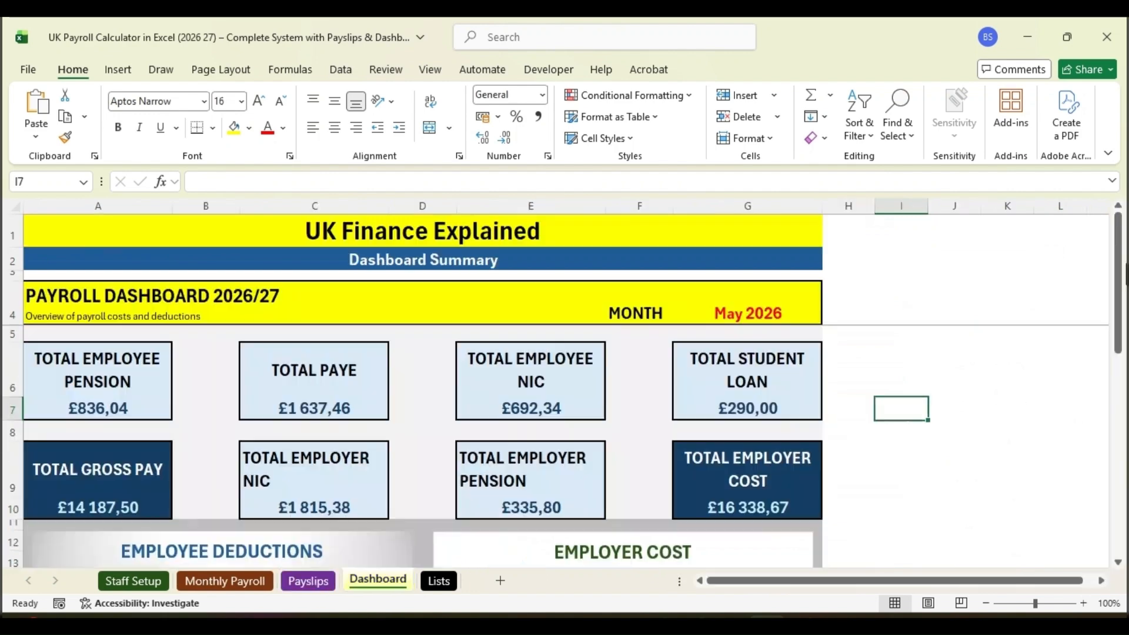
left_click_drag(1122, 283, 1124, 236)
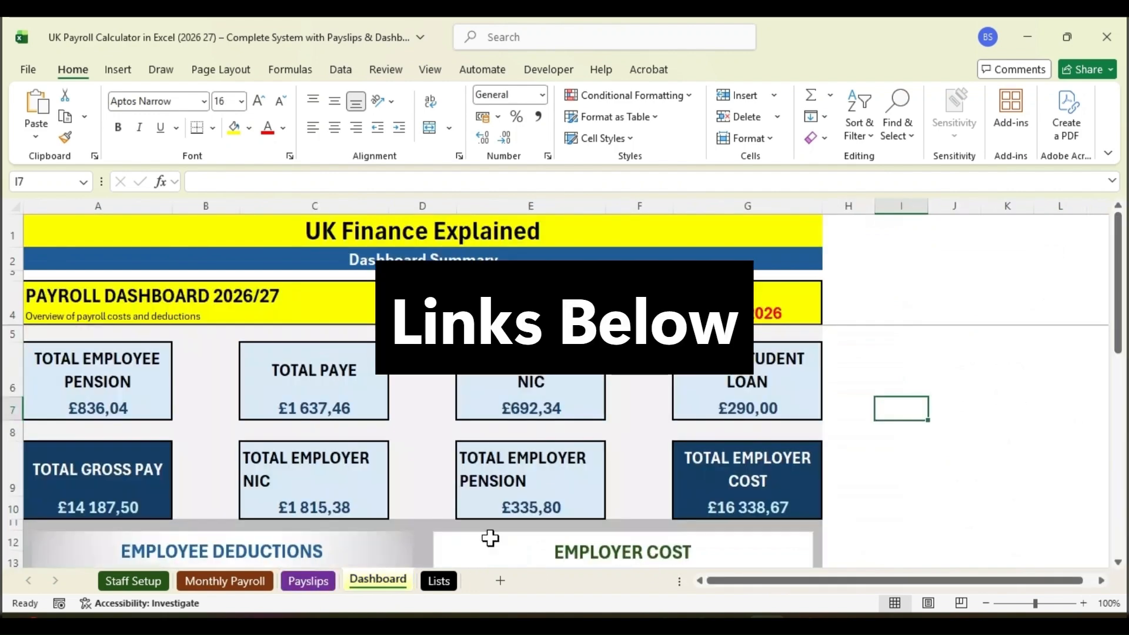
left_click(437, 581)
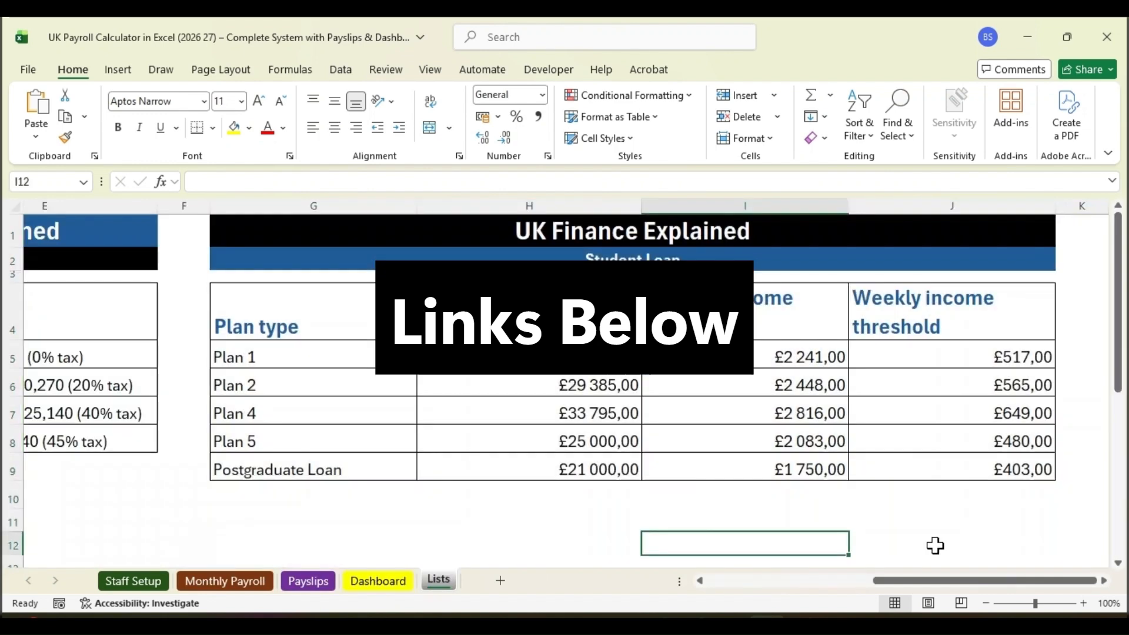
left_click_drag(962, 581, 747, 594)
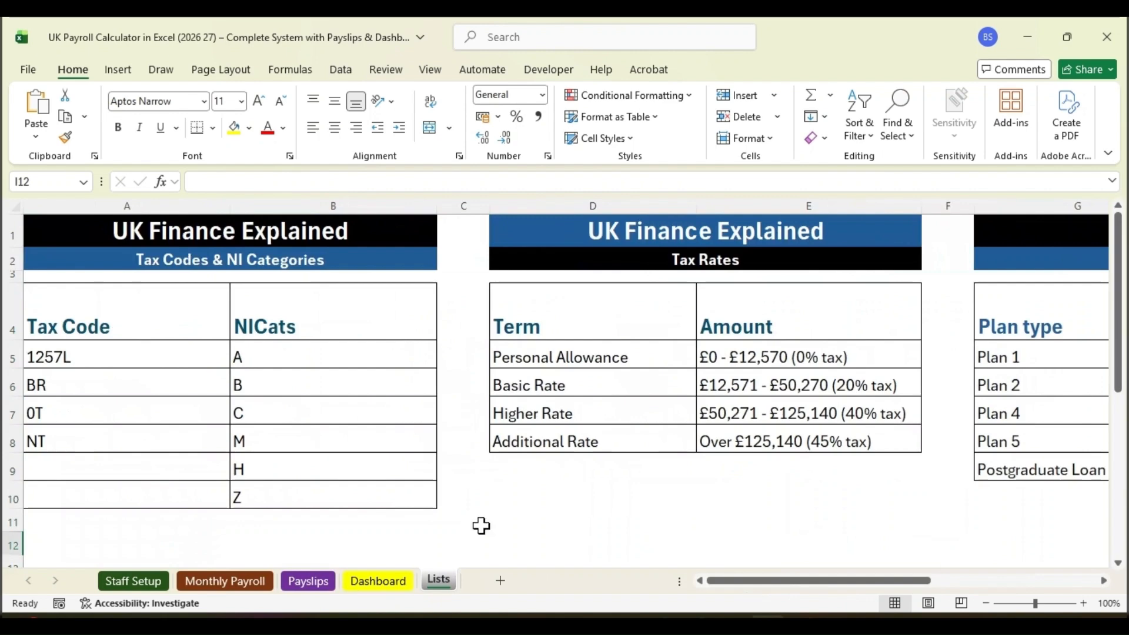